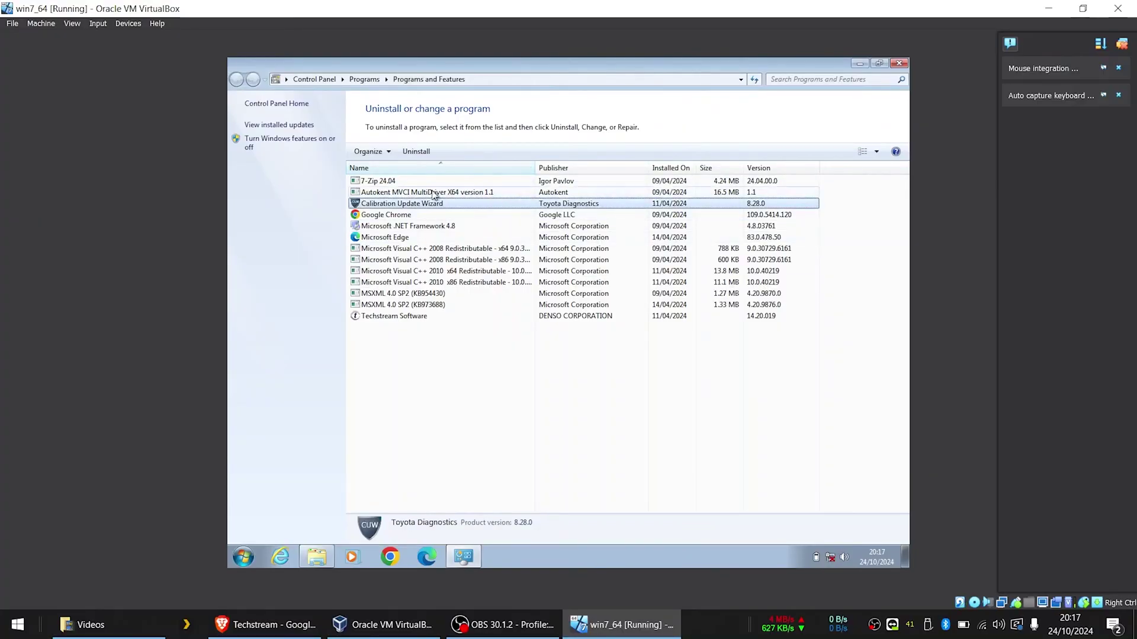
Step: Review the entries for Microsoft .NET Framework 4.8, Techstream Software and Autokent MVCI MultiDriver in Programs and Features
click(434, 226)
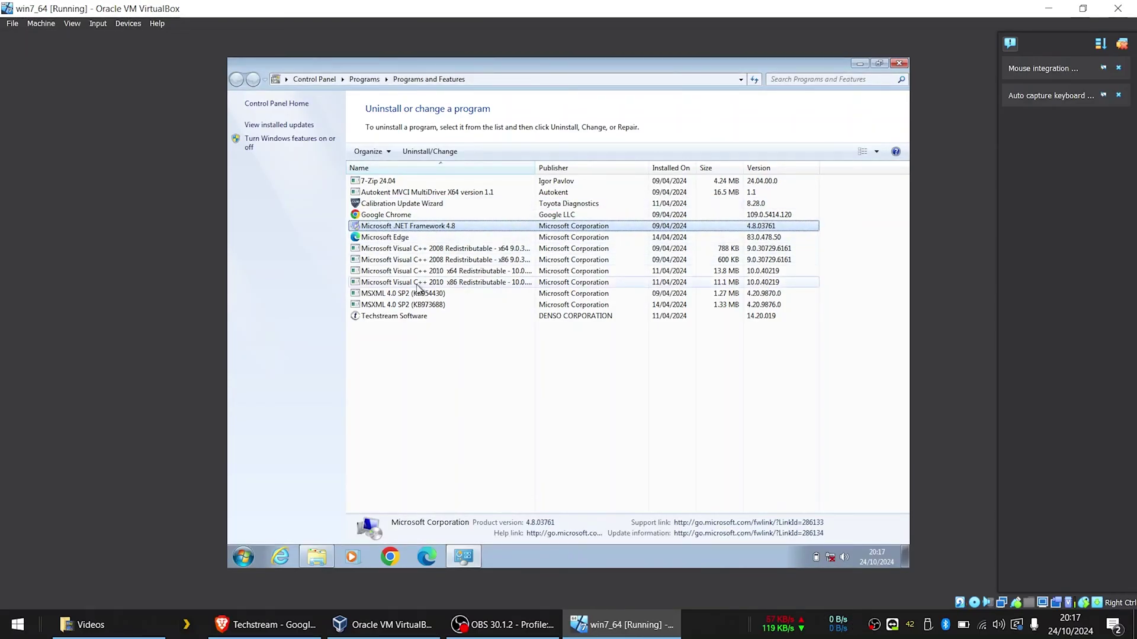
click(482, 317)
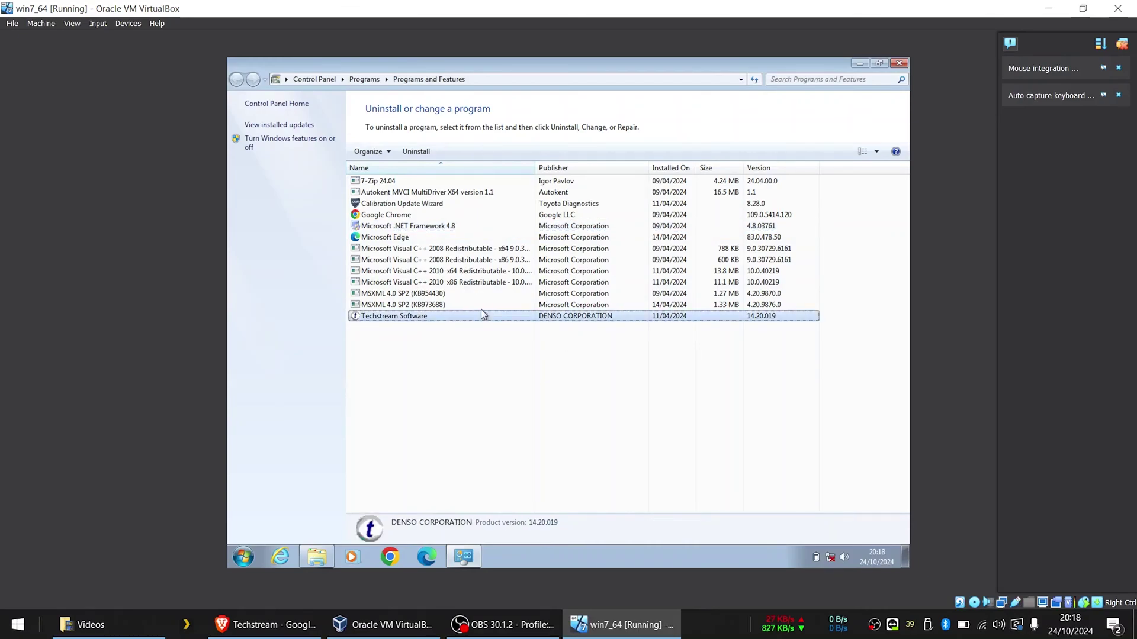
click(467, 193)
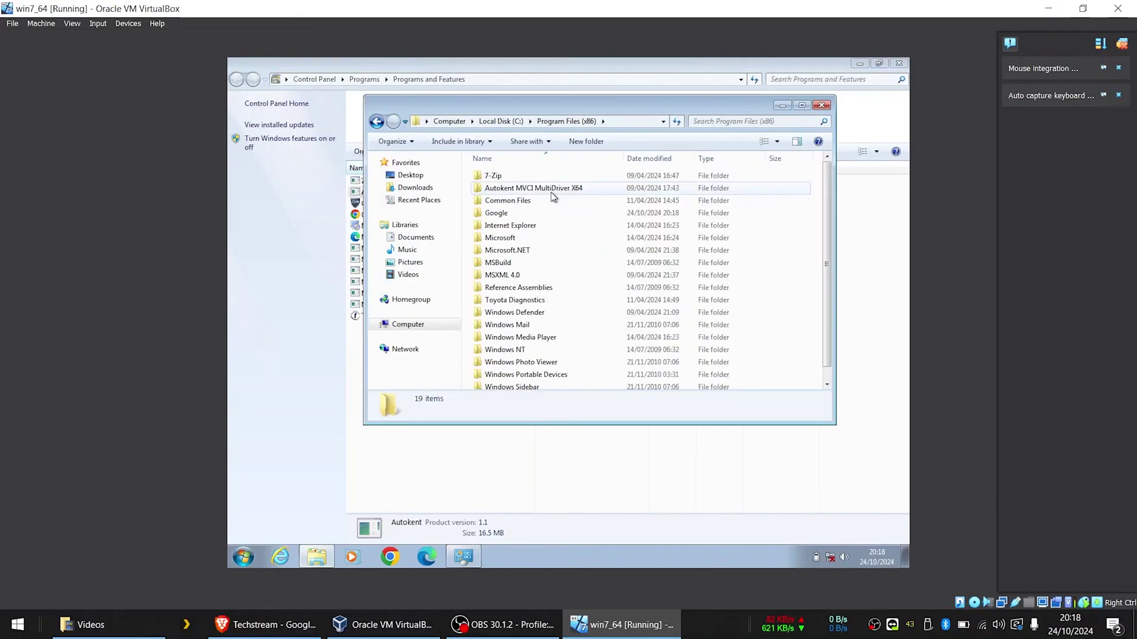
Step: Browse the Autokent MVCI MultiDriver X64 folder, then scroll through Toyota Diagnostics\Techstream\bin
double_click(551, 190)
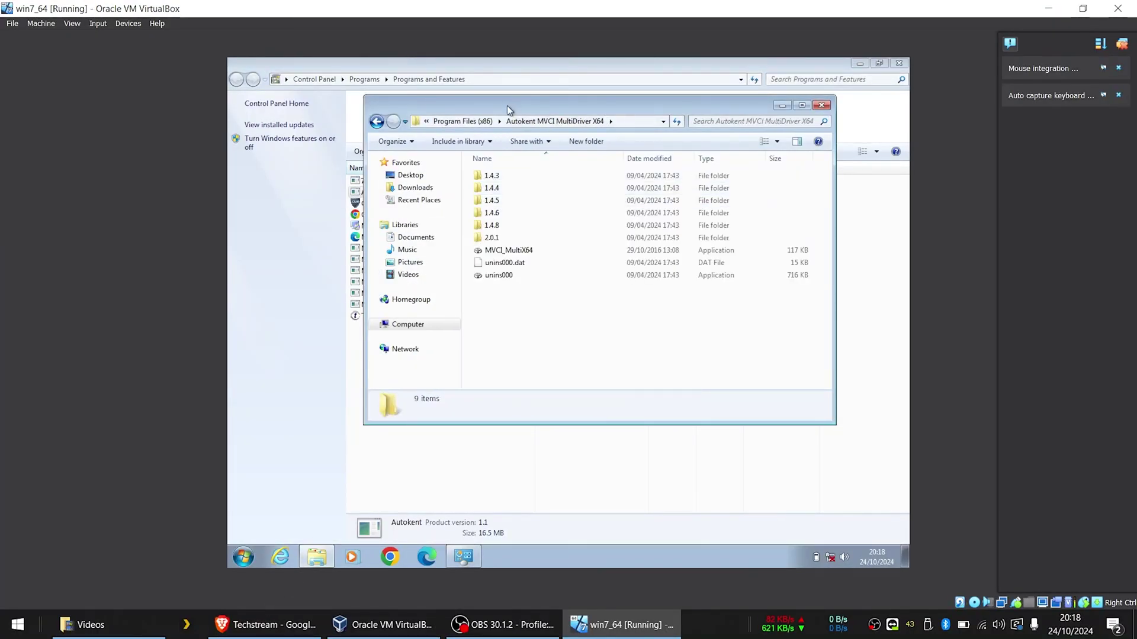
click(377, 123)
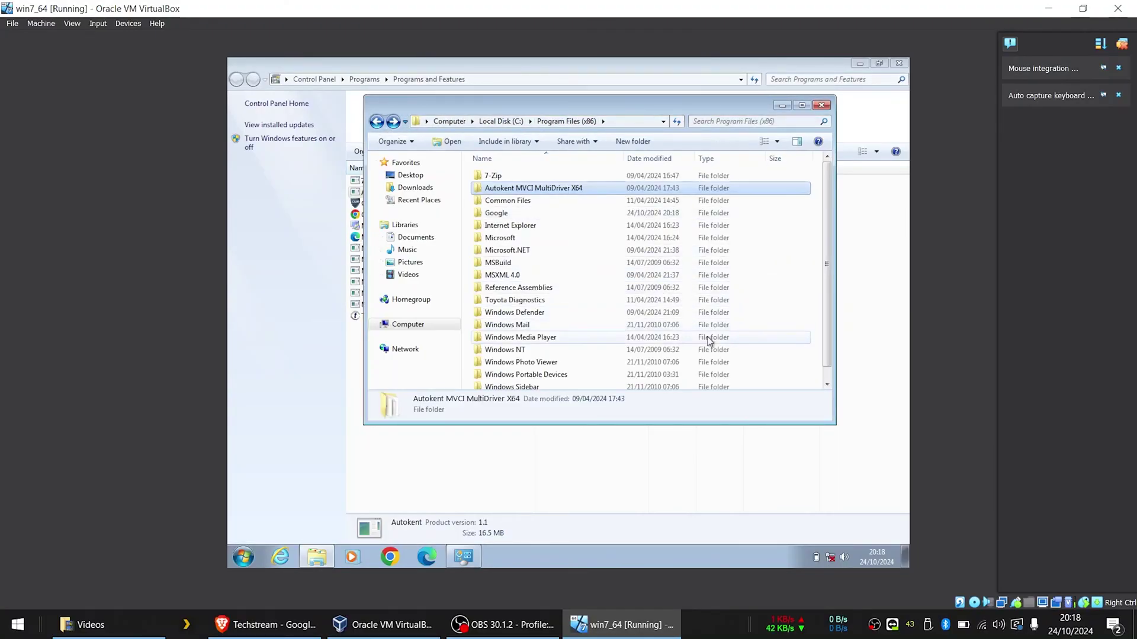
double_click(533, 302)
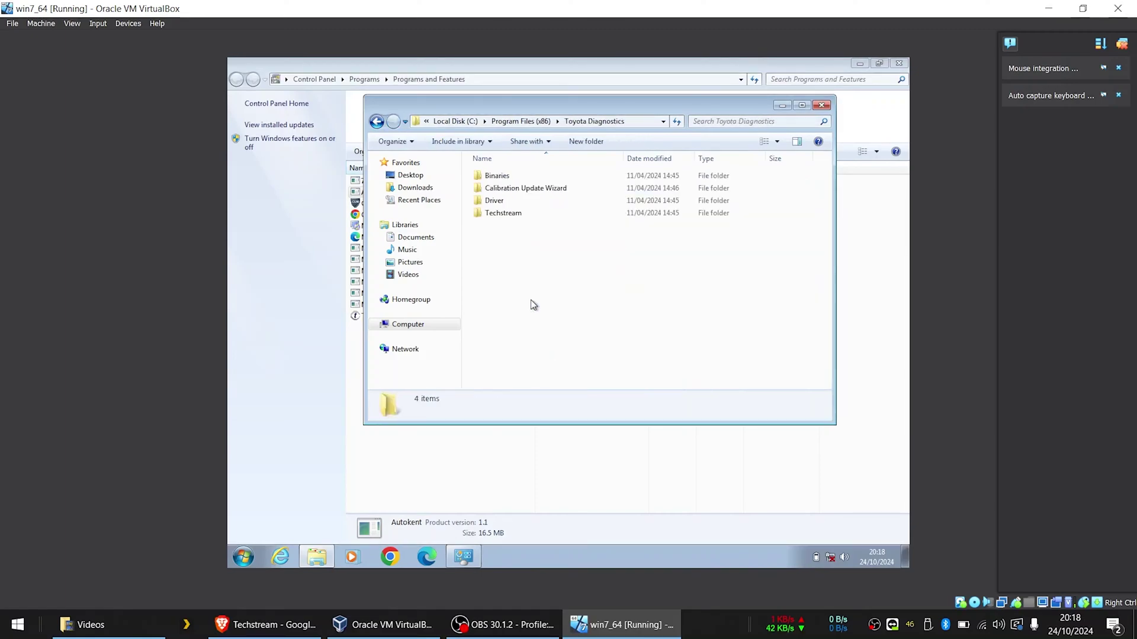
double_click(530, 214)
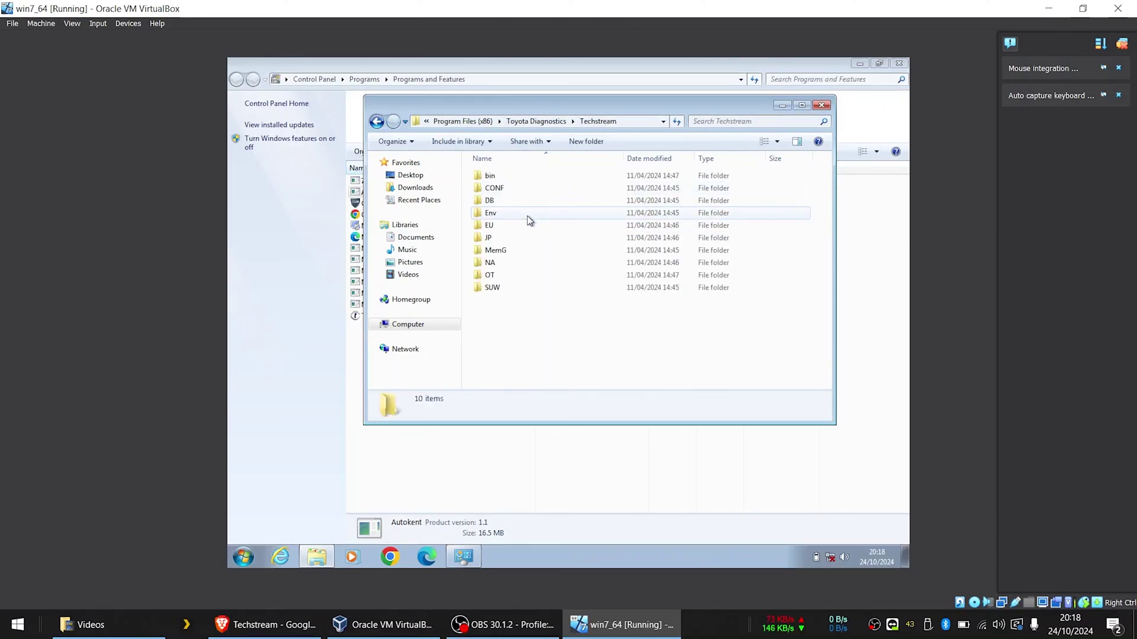
double_click(498, 175)
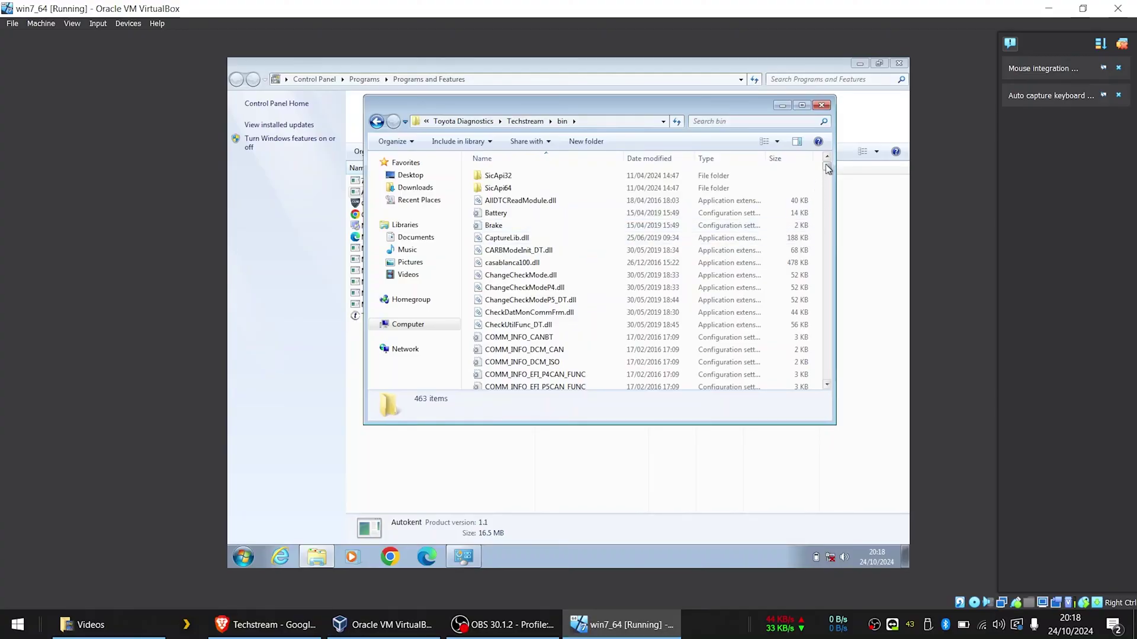
drag(827, 168, 835, 370)
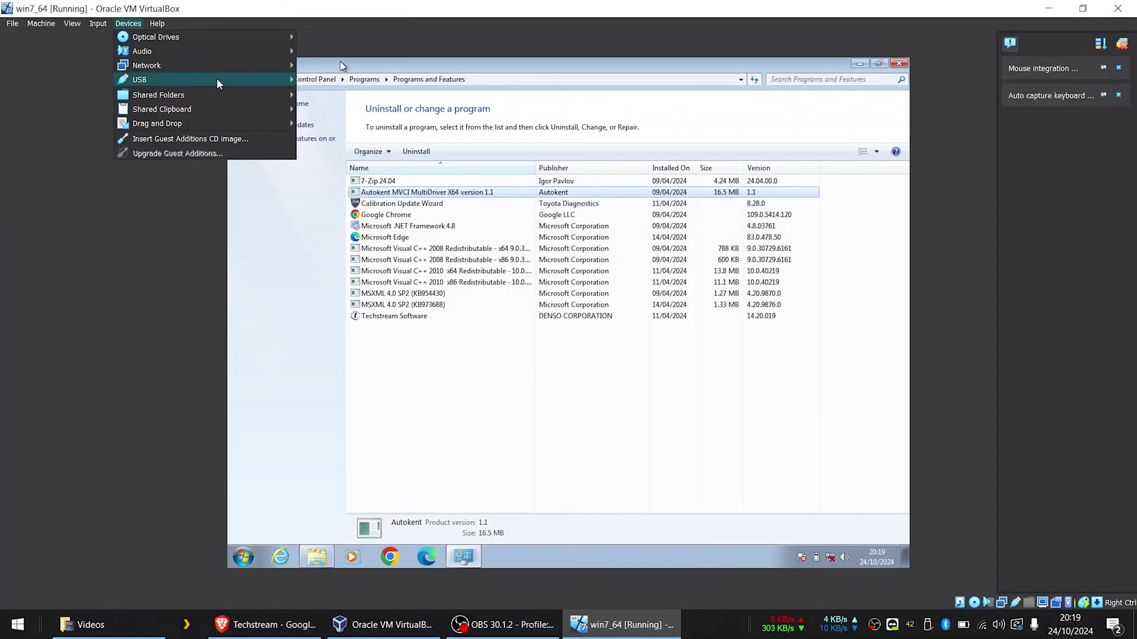
Step: Attach the HX M-VCI [0600] USB cable to the virtual machine via Devices > USB
mouse_move(142, 79)
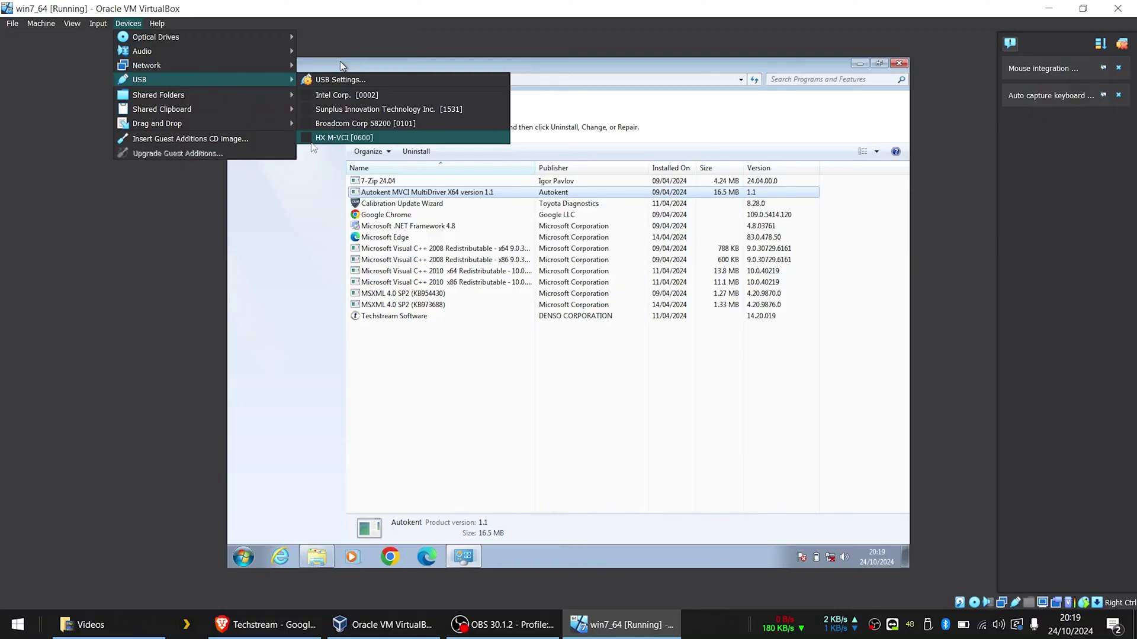
mouse_move(311, 144)
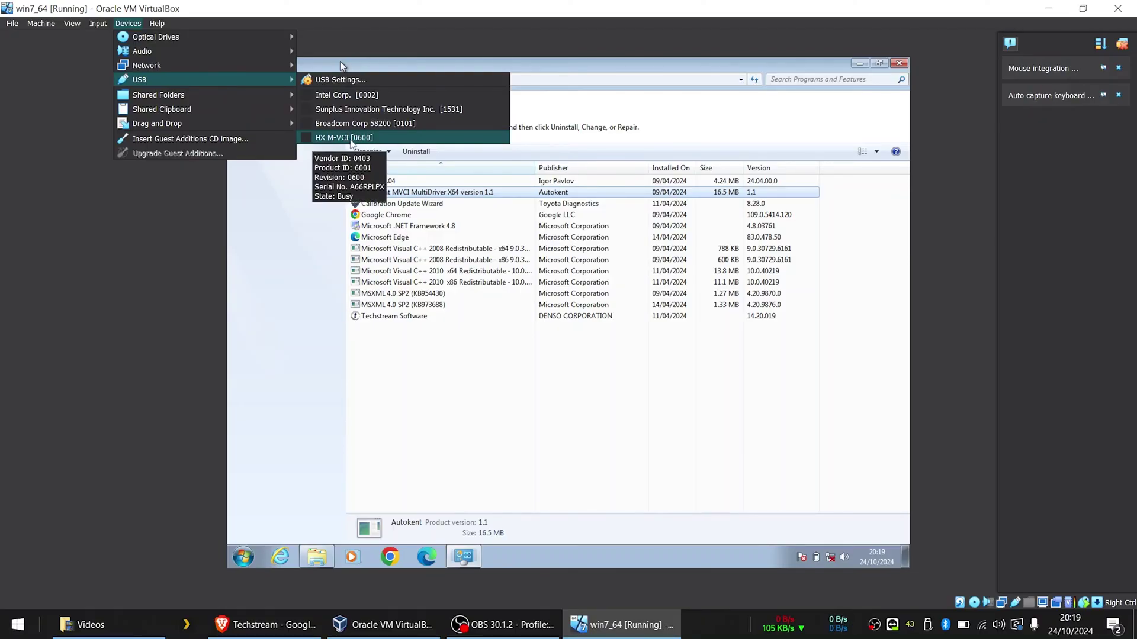
click(351, 138)
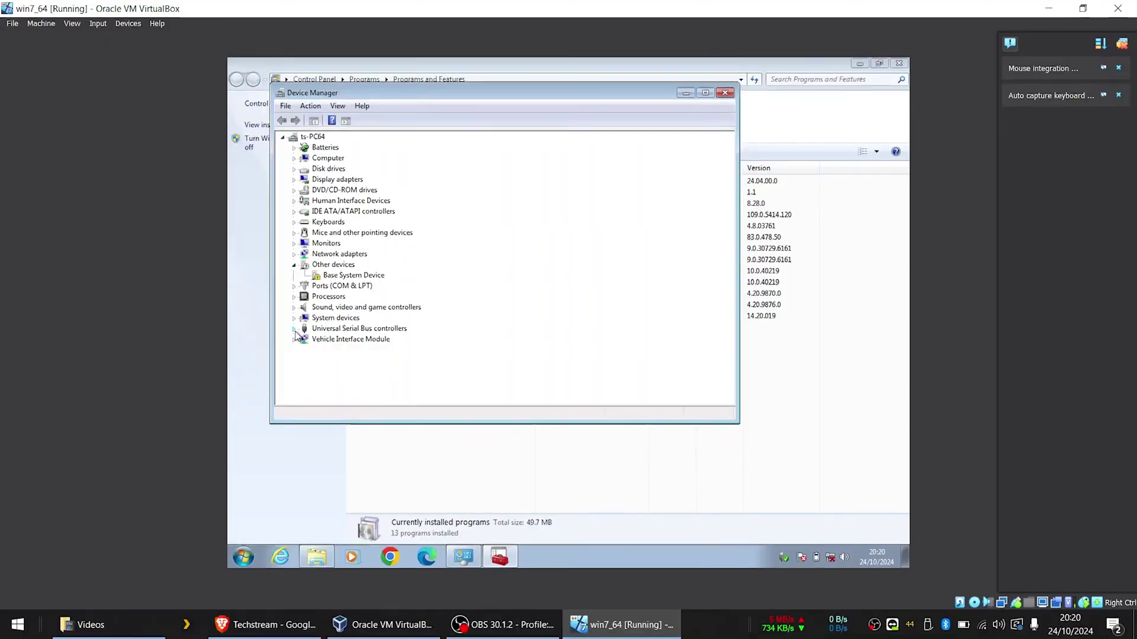
Step: Review the USB Serial Converter's Advanced settings, FTDI 2.6.0.0 driver and its driver file list
click(294, 329)
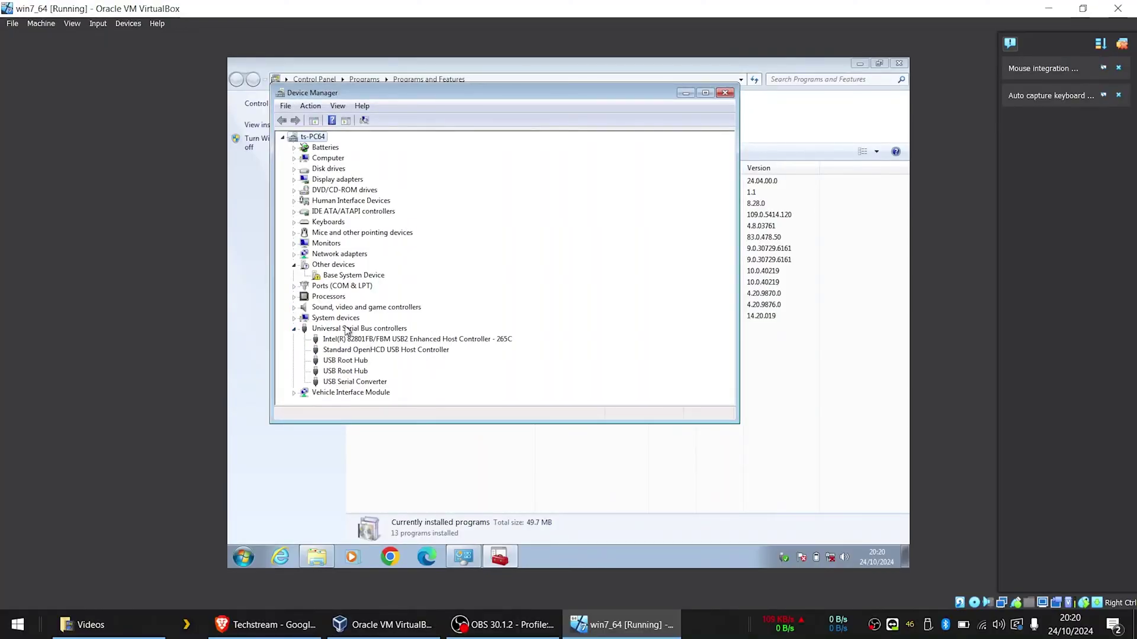
double_click(353, 383)
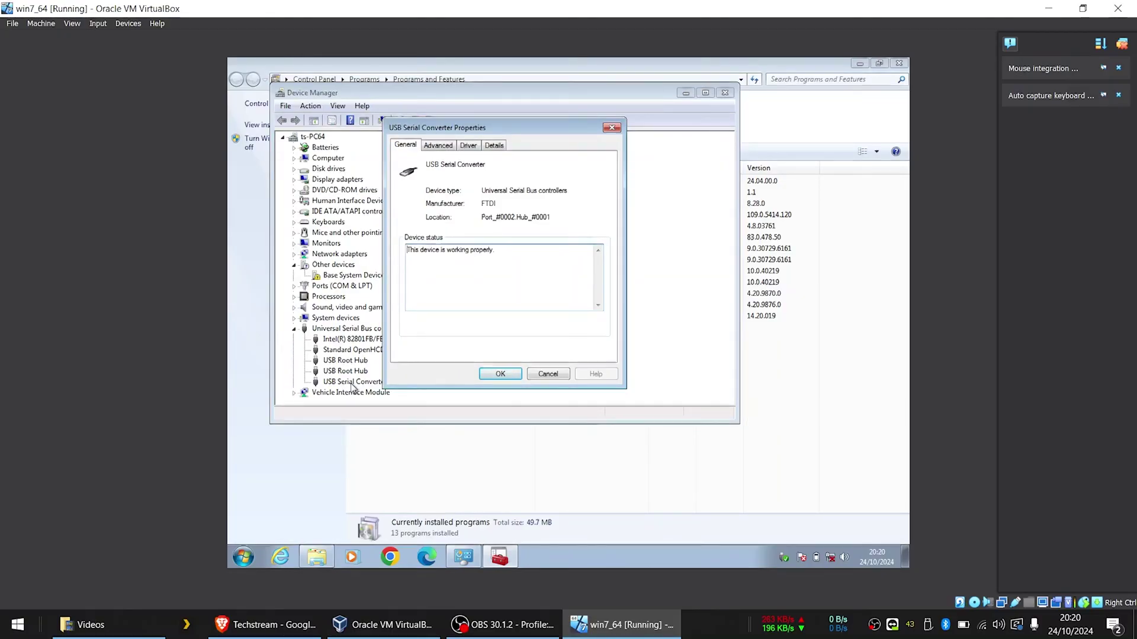
click(439, 146)
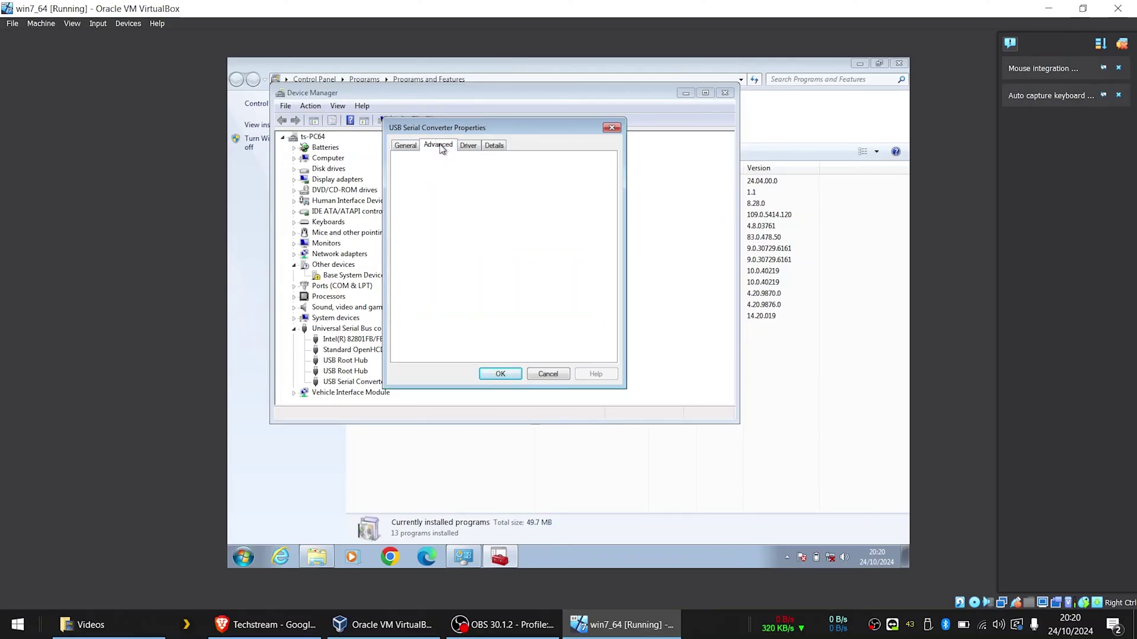
click(470, 152)
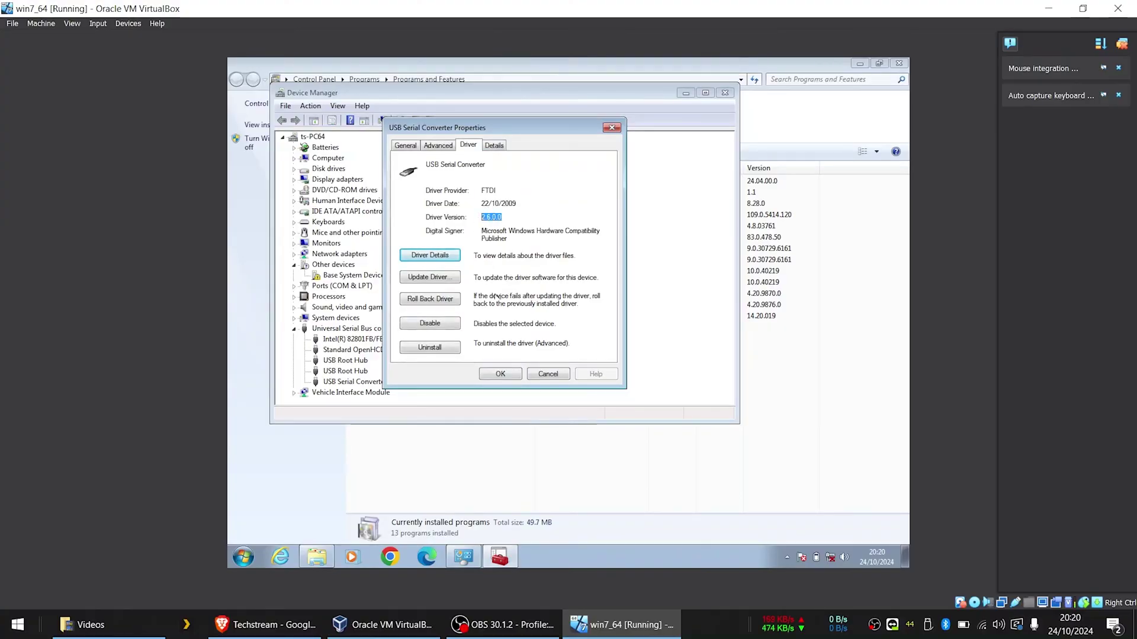
click(537, 204)
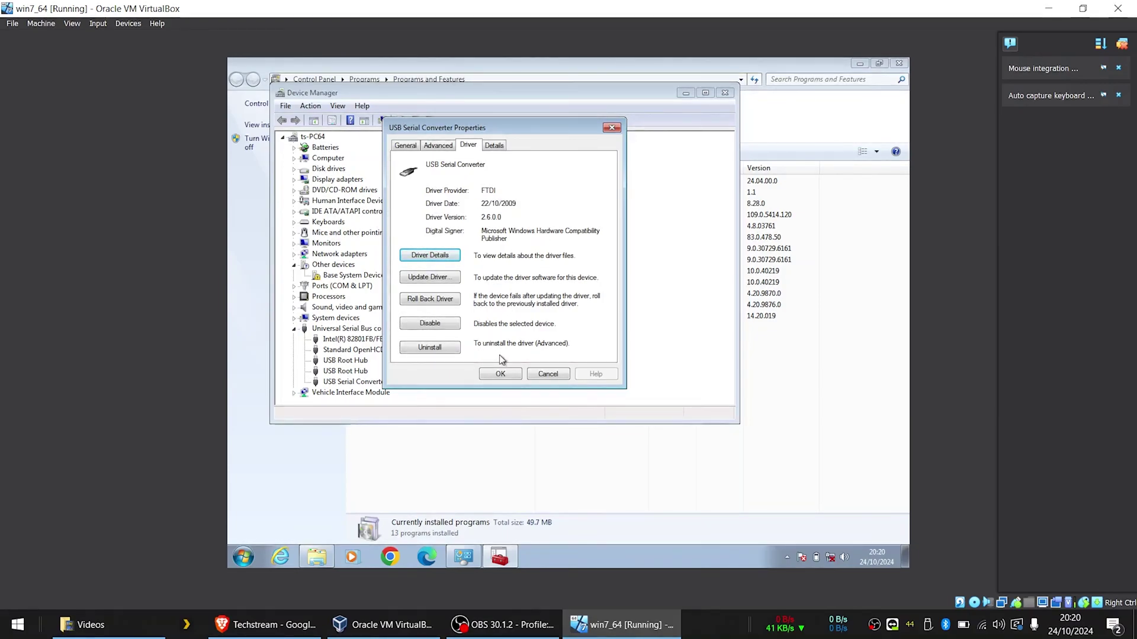
click(437, 255)
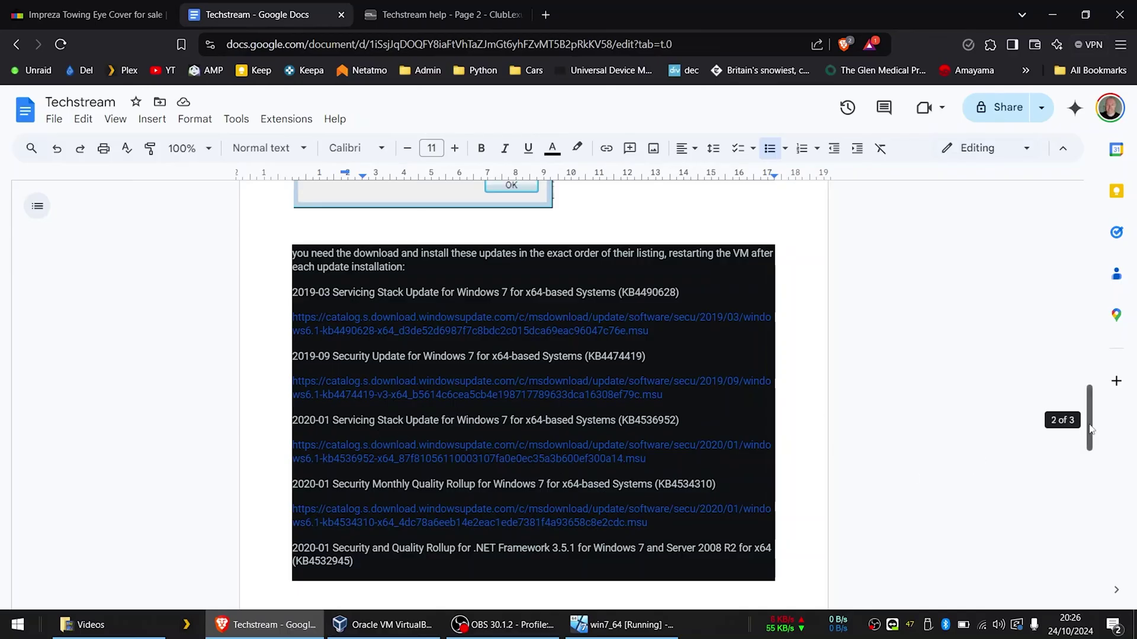
Step: Scroll the Techstream notes to page 3 with the remaining .NET Framework update links
drag(1091, 429, 1084, 486)
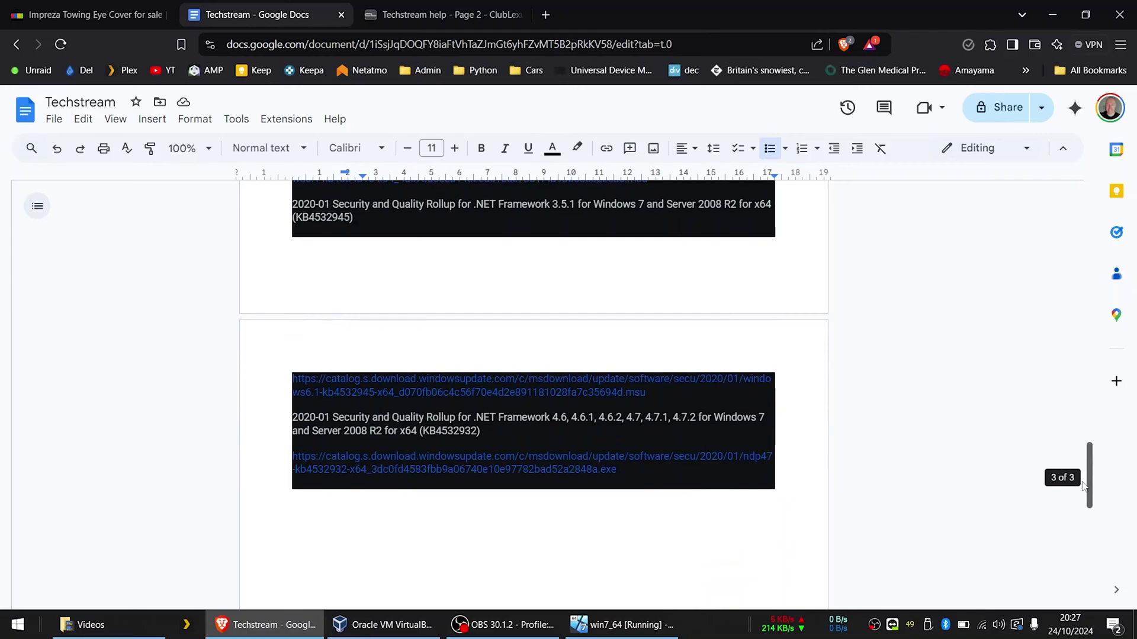
scroll(720, 419, up, 1)
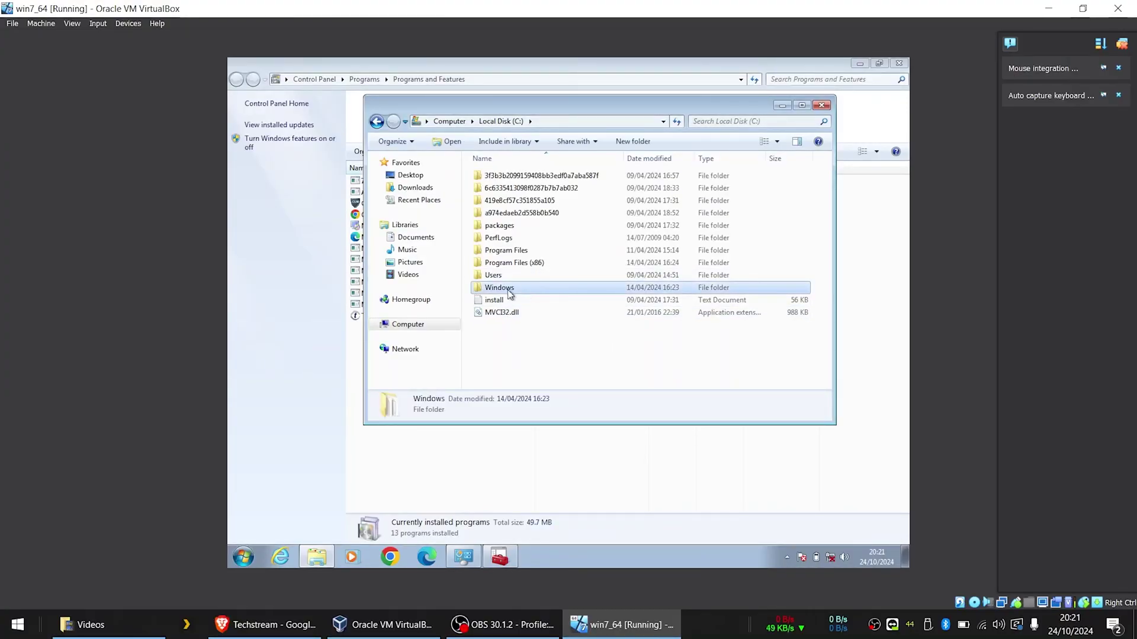
Step: Go to C:\Windows\System32 and type mvci to locate MVCI32.dll (988 KB)
double_click(499, 287)
text(s ▸ Sys)
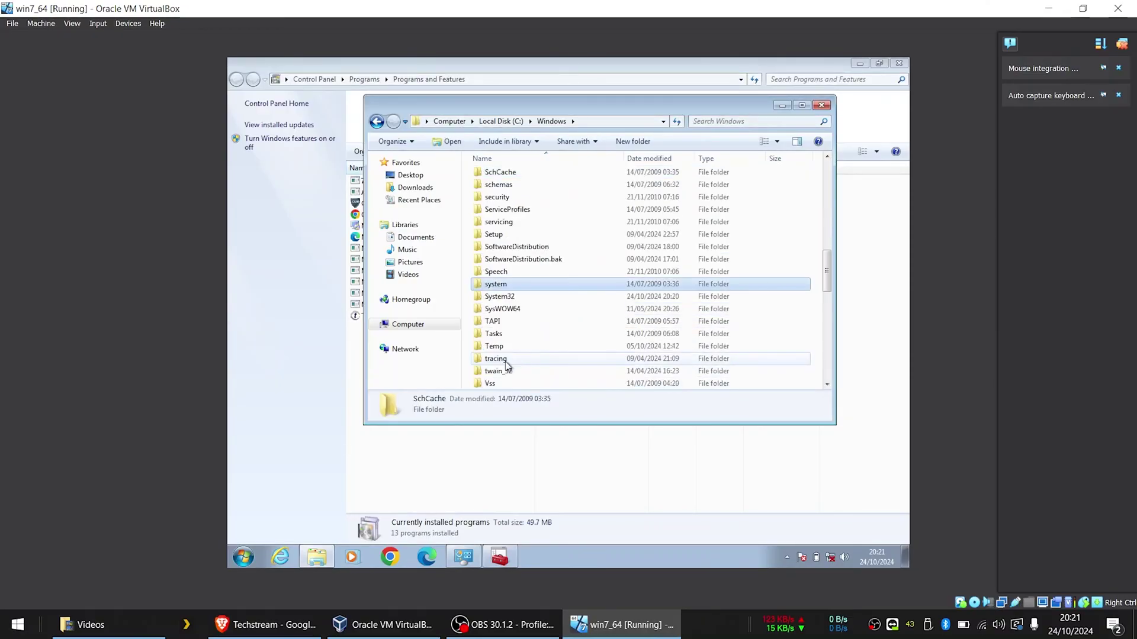
text(tem32)
key(Return)
text(mvci)
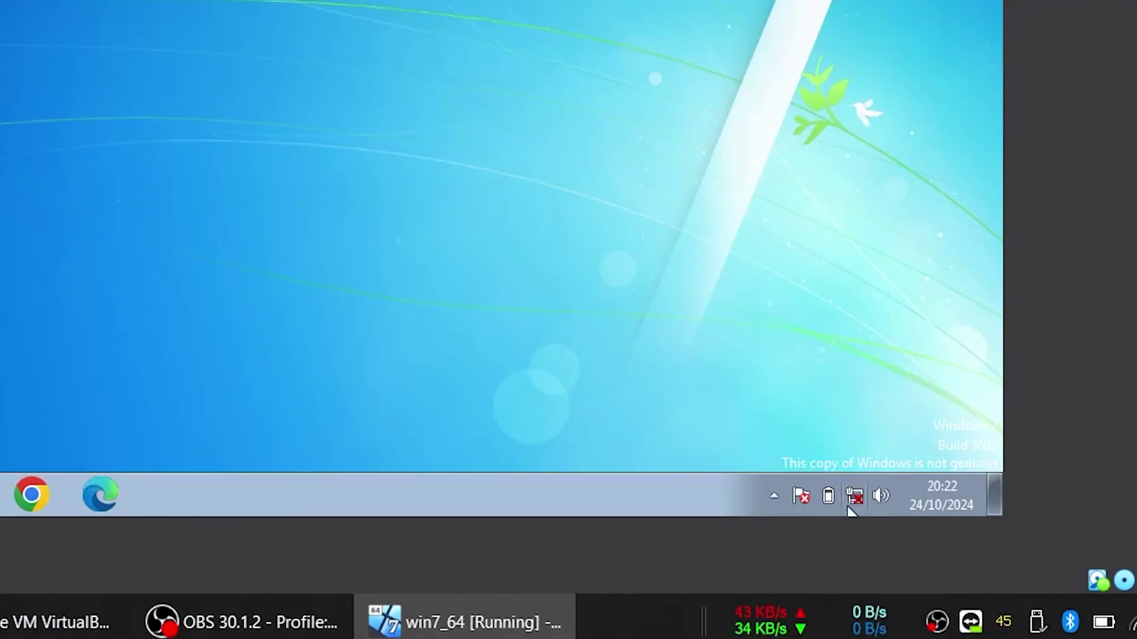
mouse_move(849, 505)
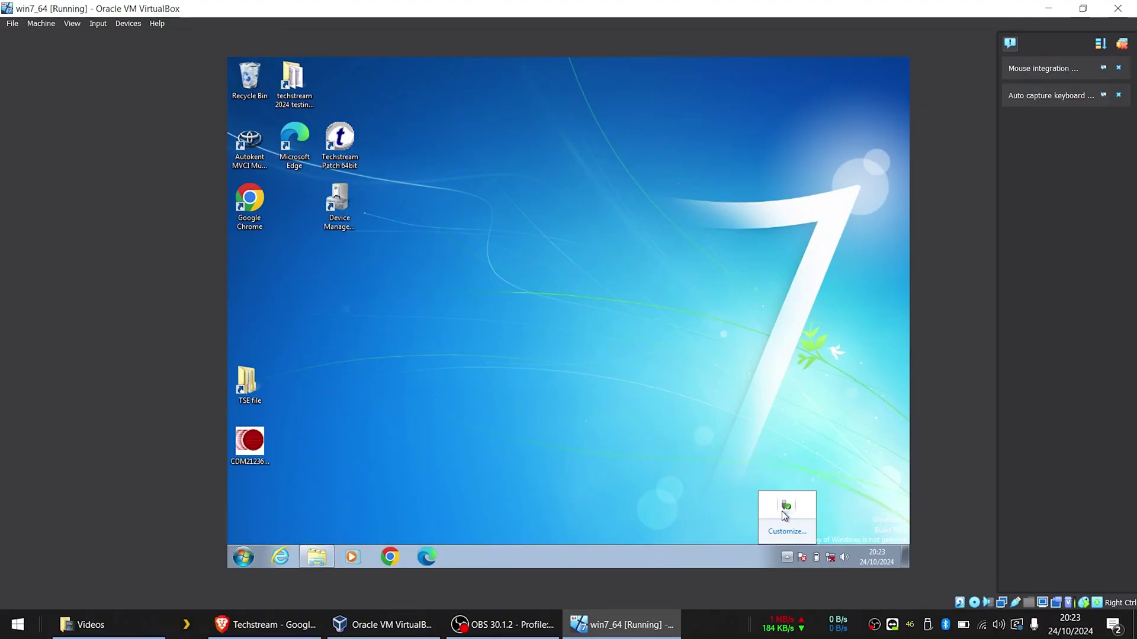
click(783, 512)
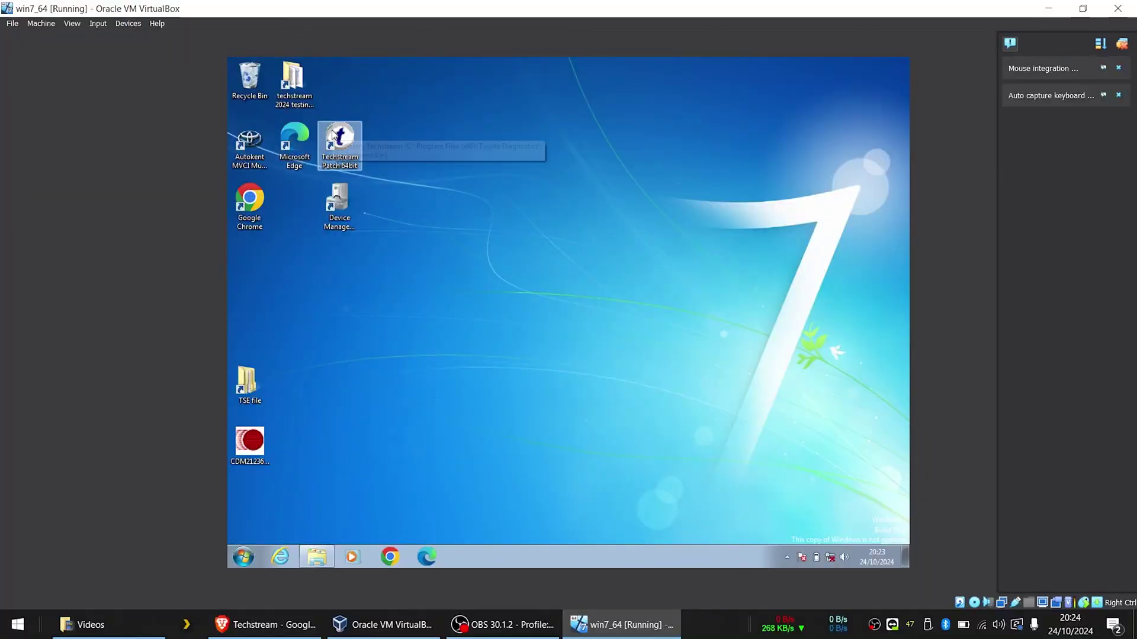
Step: Bring up the Techstream Patch 64bit shortcut's context menu, dismissing it twice before reopening it
right_click(333, 135)
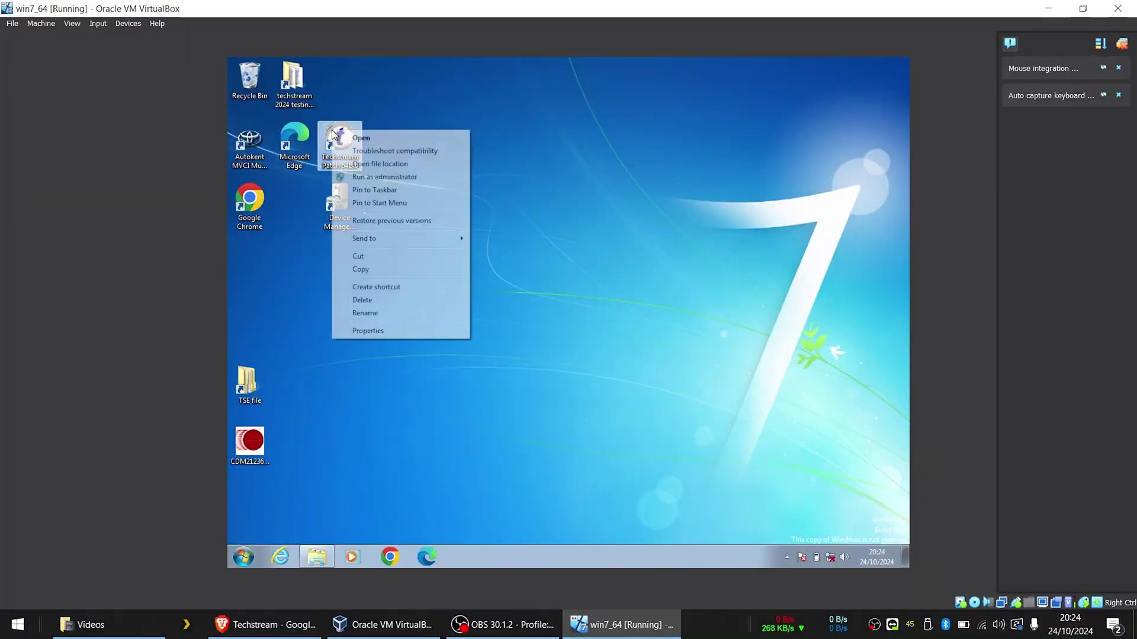
click(452, 89)
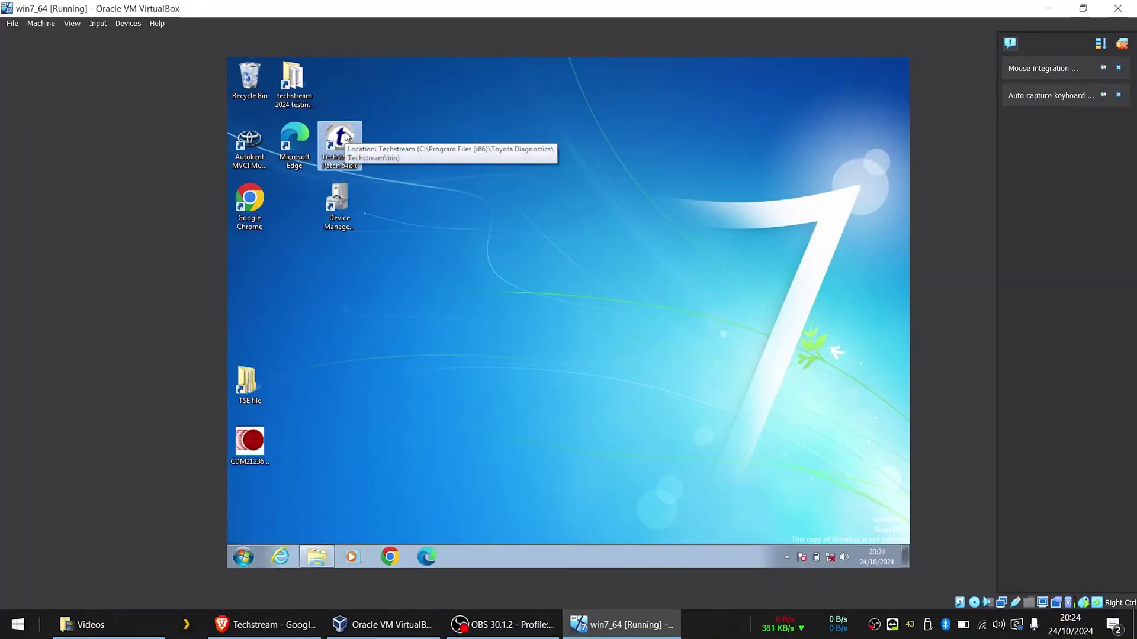
right_click(346, 133)
click(294, 220)
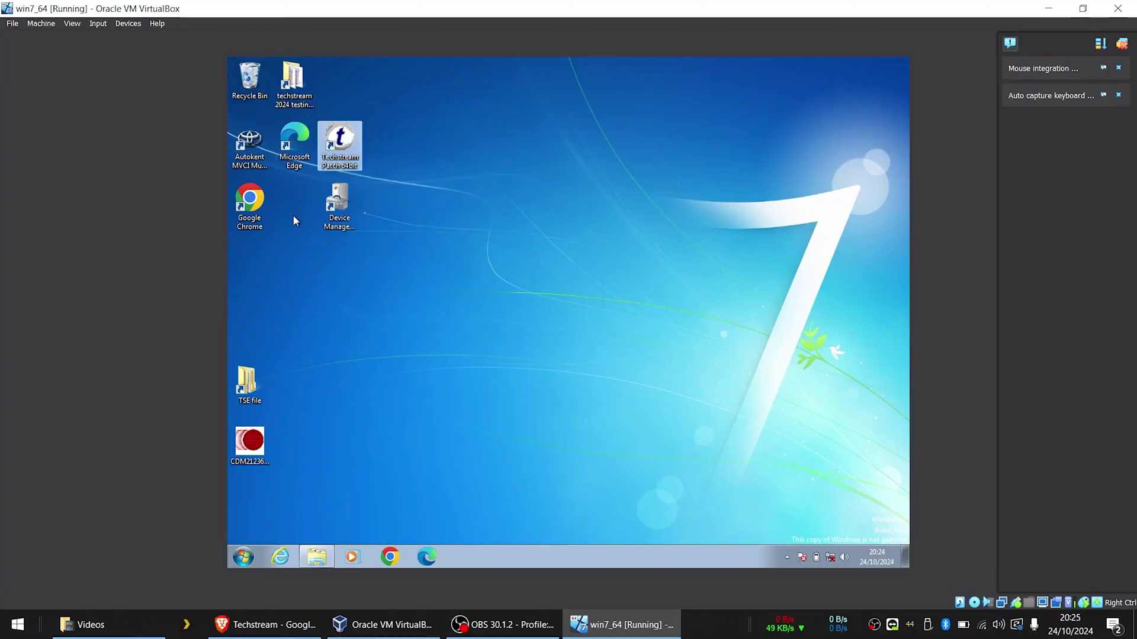
right_click(347, 136)
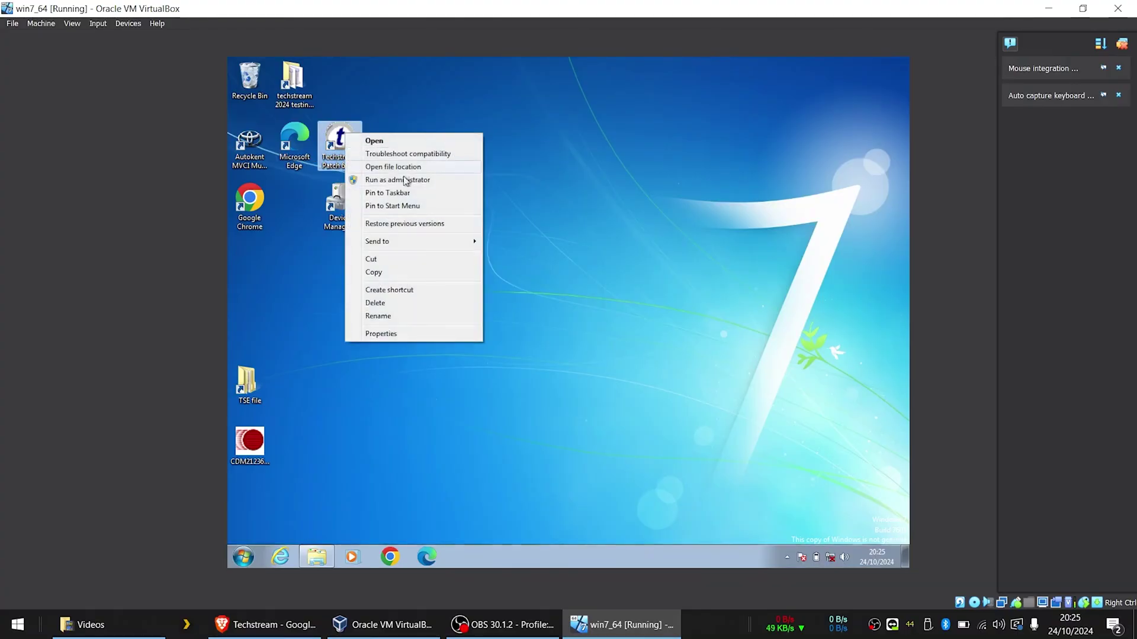
Step: Inspect the shortcut's Target command line in Properties, then launch Techstream Patch 64bit
click(446, 338)
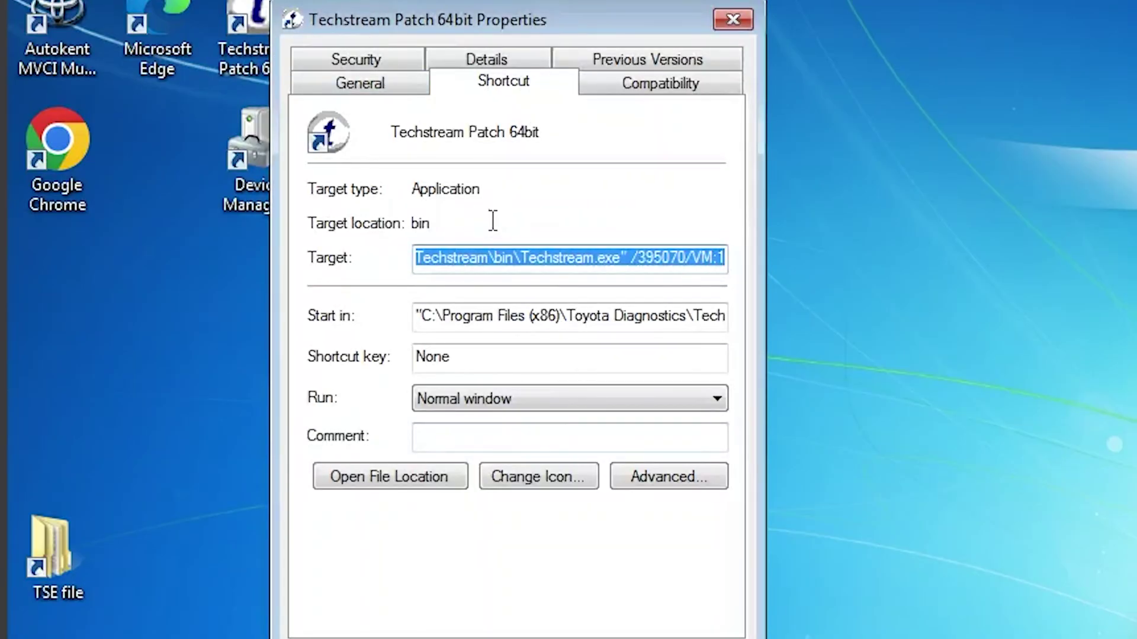
click(527, 264)
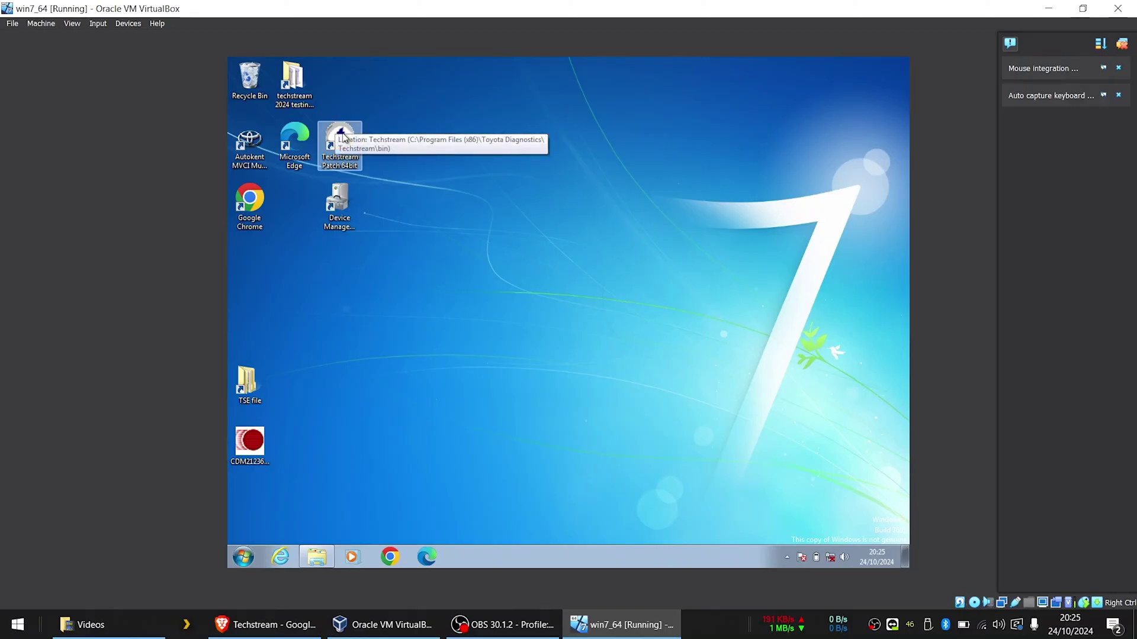
double_click(344, 137)
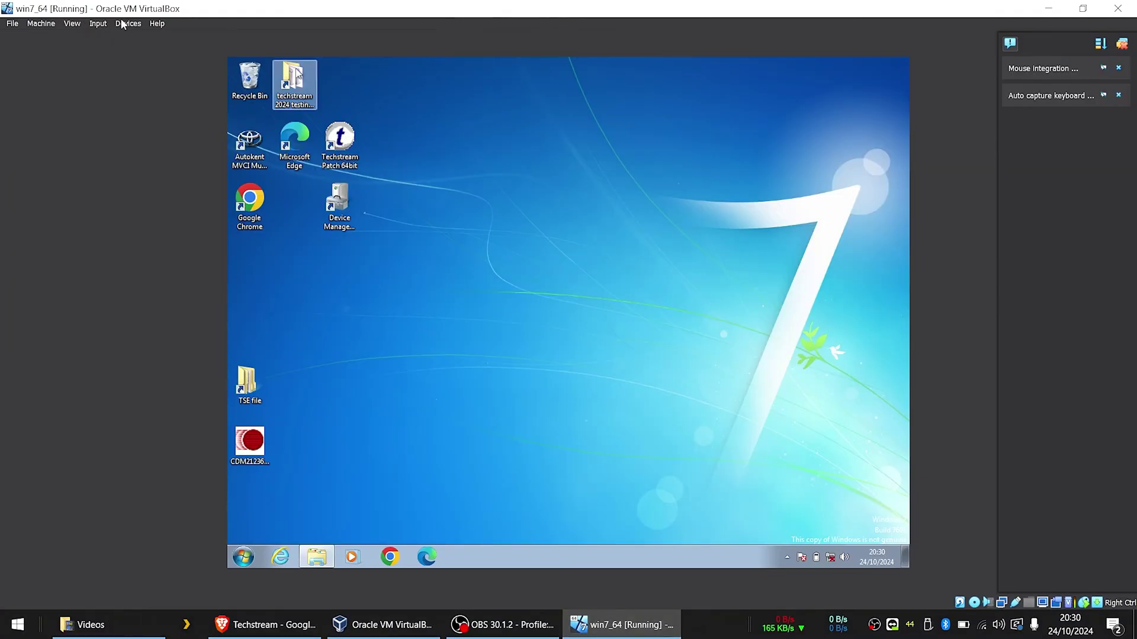
Step: Verify HX M-VCI [0600] is ticked under Devices > USB, then relaunch Techstream Patch 64bit
click(122, 25)
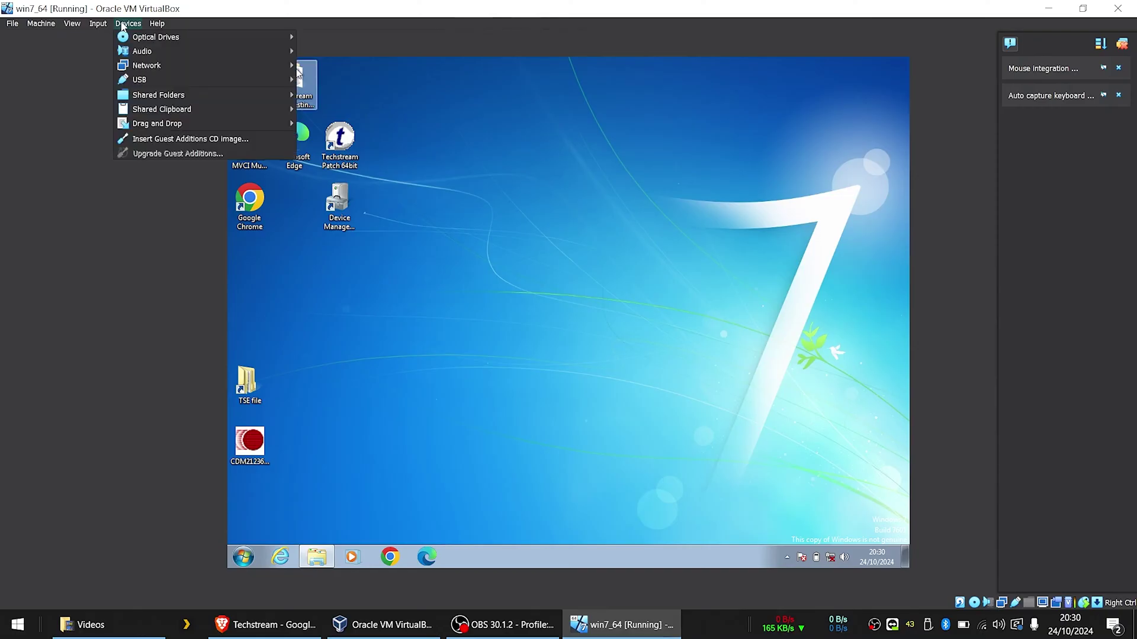
mouse_move(276, 79)
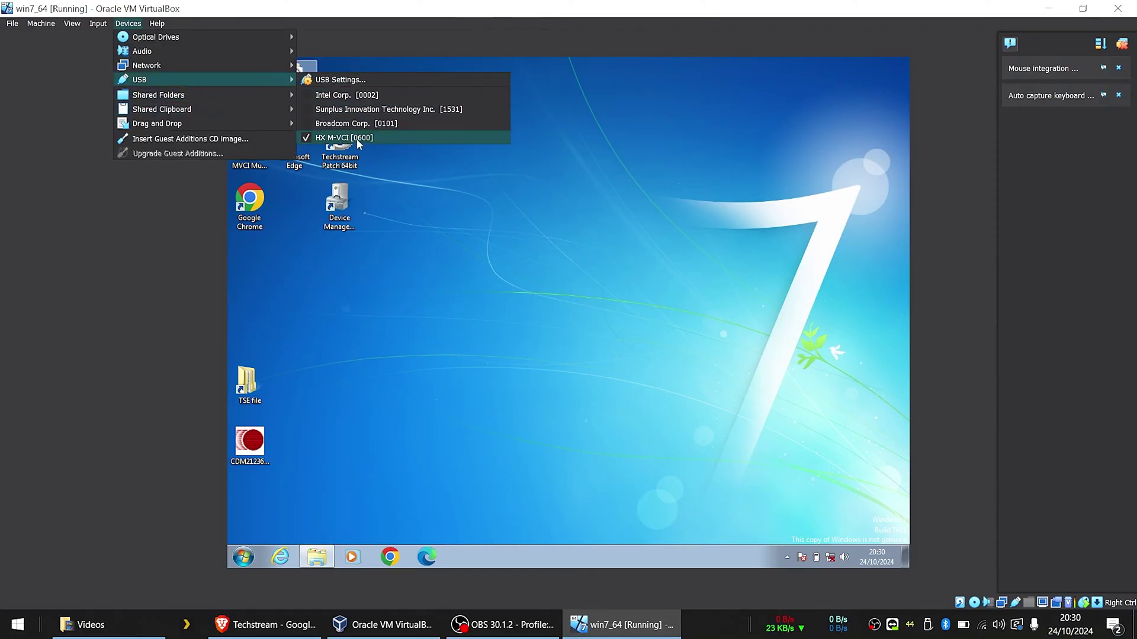
click(393, 154)
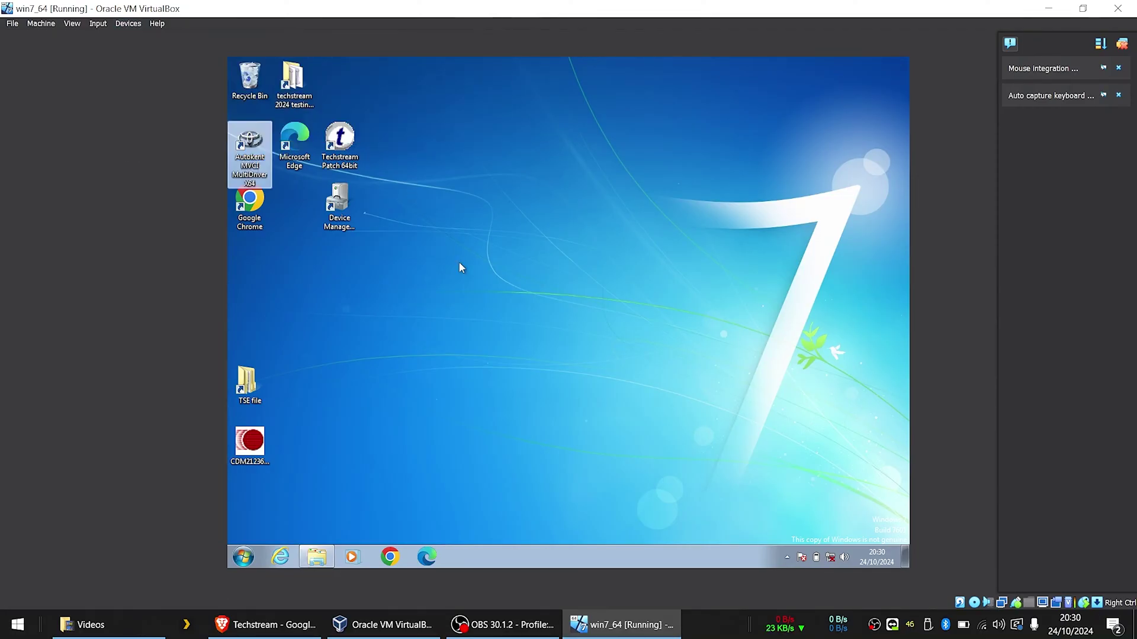
double_click(353, 144)
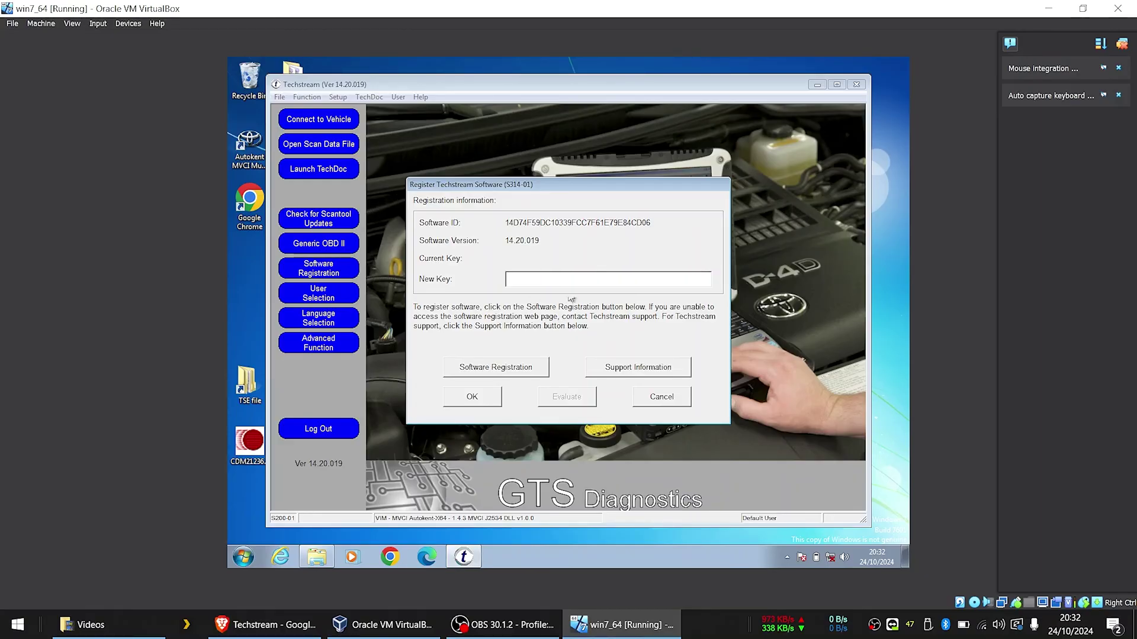
Step: Cancel the Register Techstream Software dialog to continue without entering a key
click(669, 401)
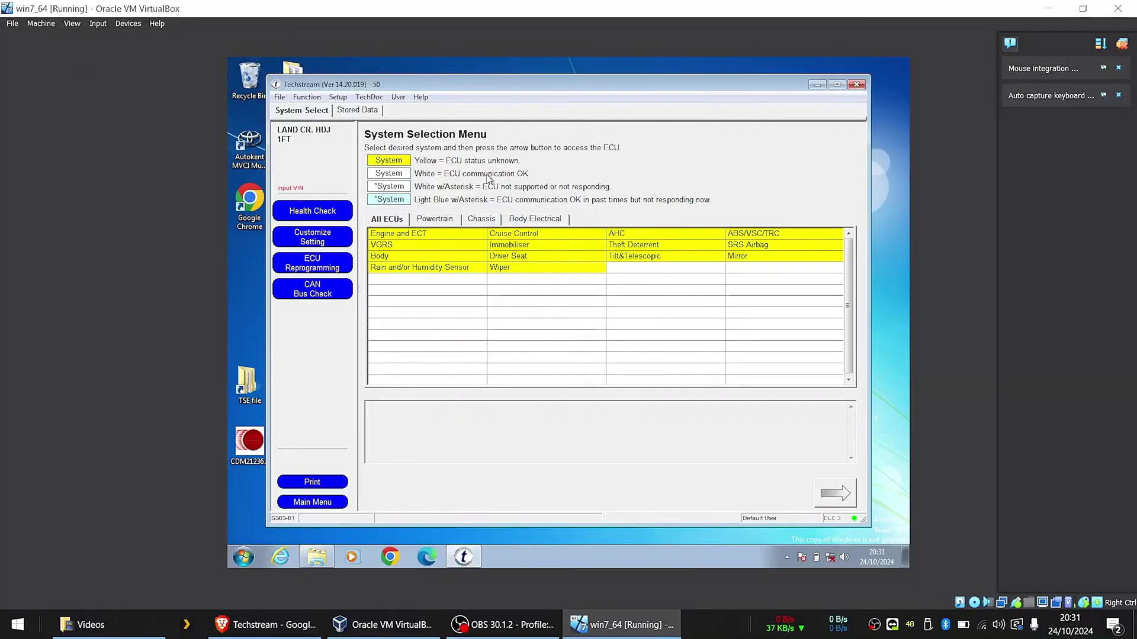
Step: Check under Setup > VIM Select that the interface stays MVCI Autokent-X64 - 1.4.3, leaving it unchanged
click(306, 98)
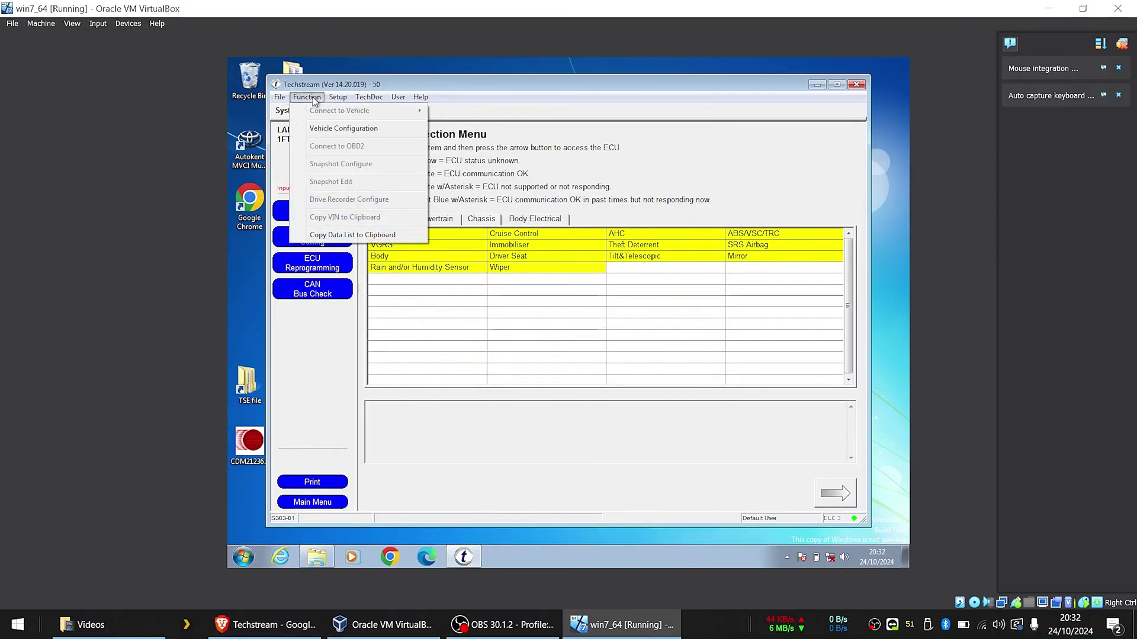
mouse_move(337, 97)
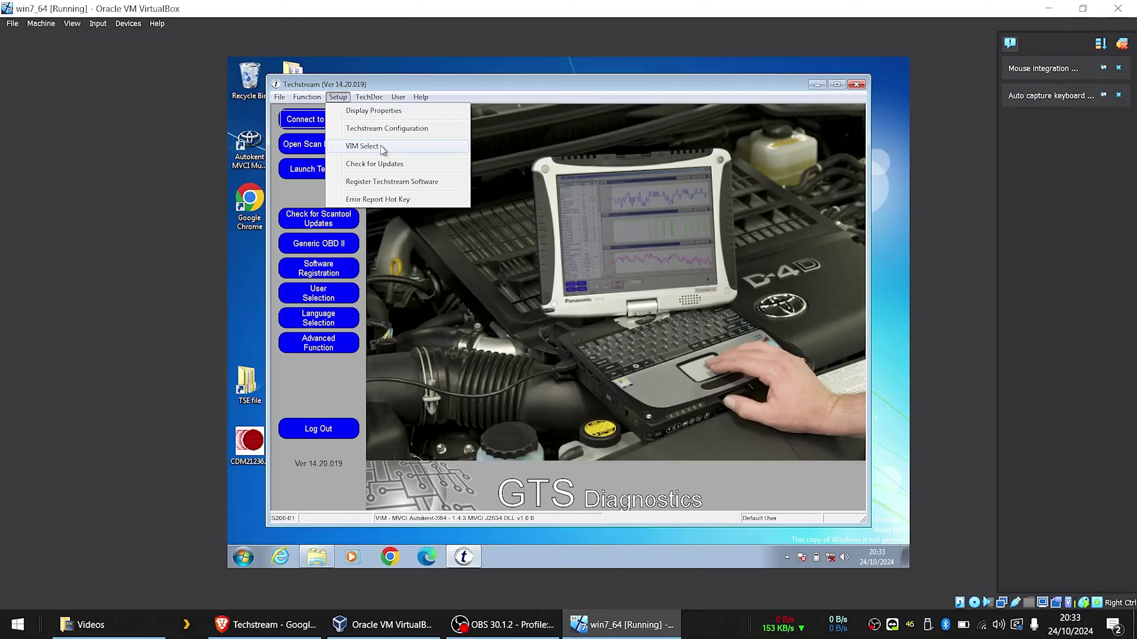
click(381, 147)
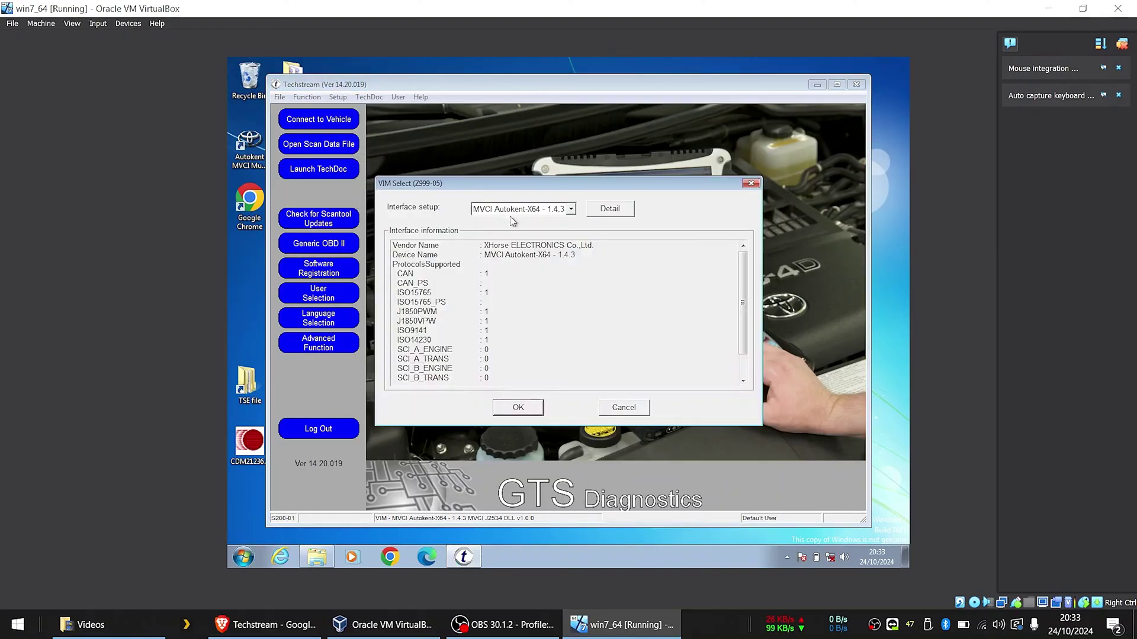
click(529, 211)
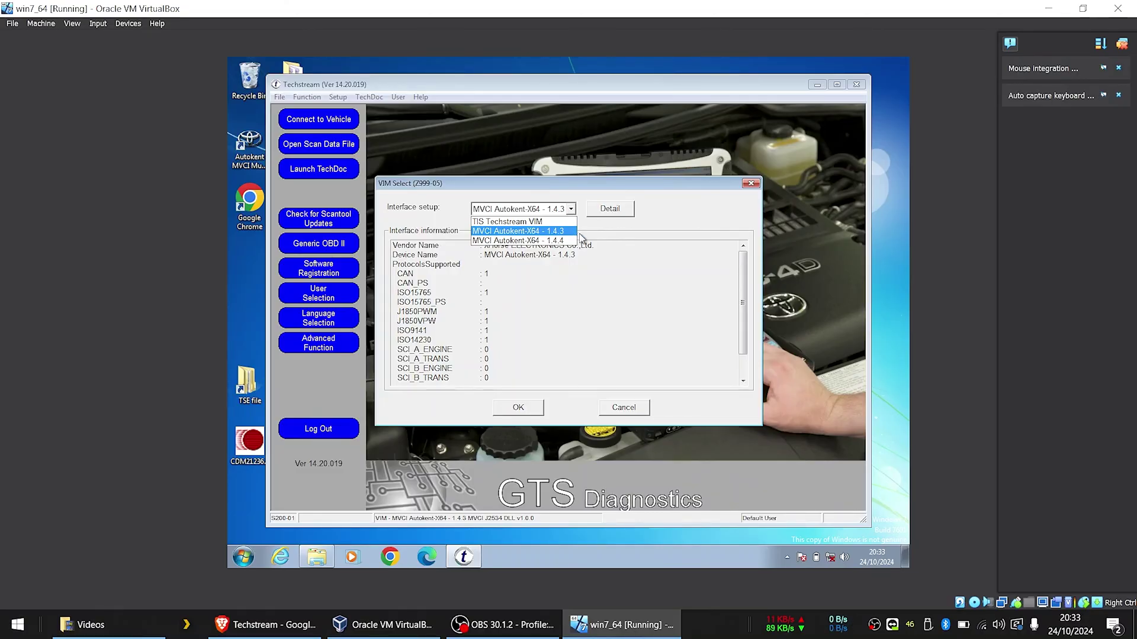
click(652, 219)
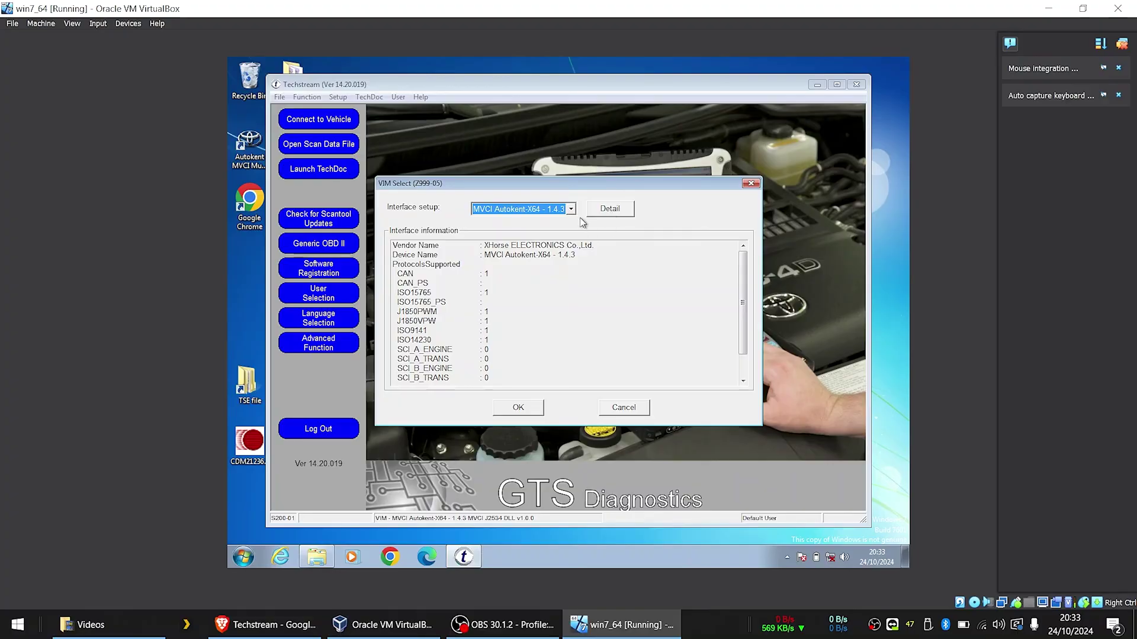
click(533, 211)
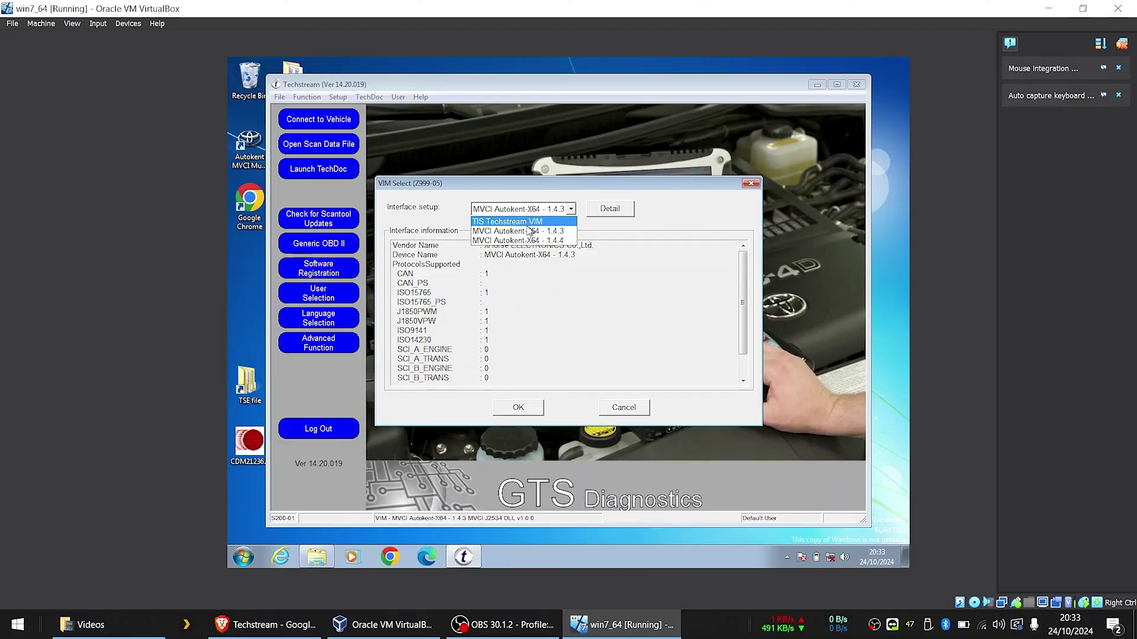
click(690, 207)
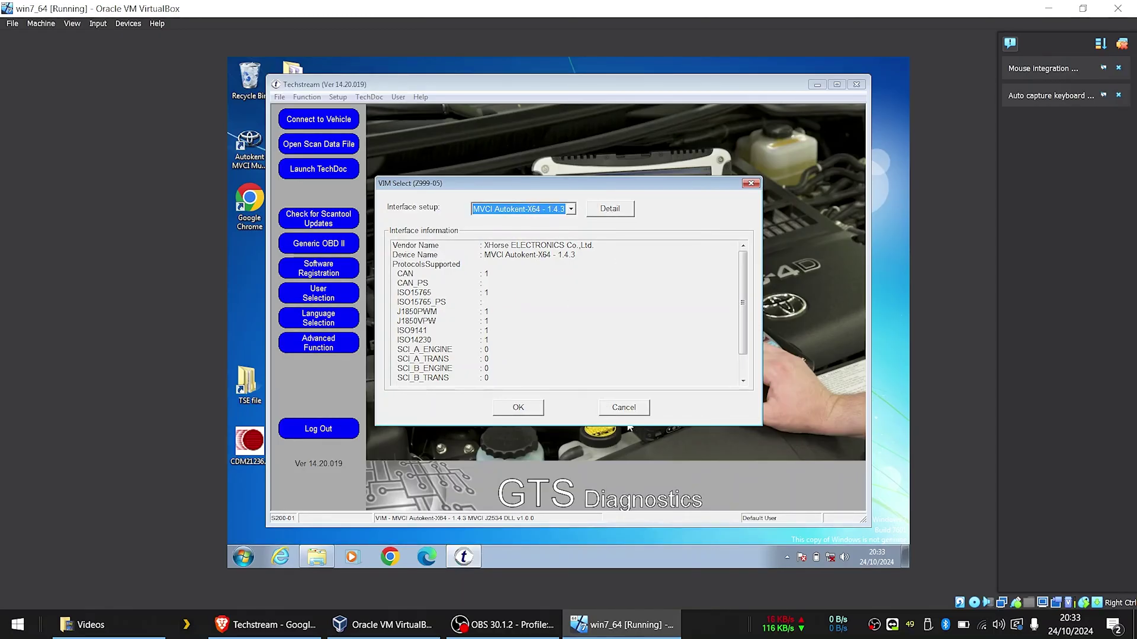
click(630, 409)
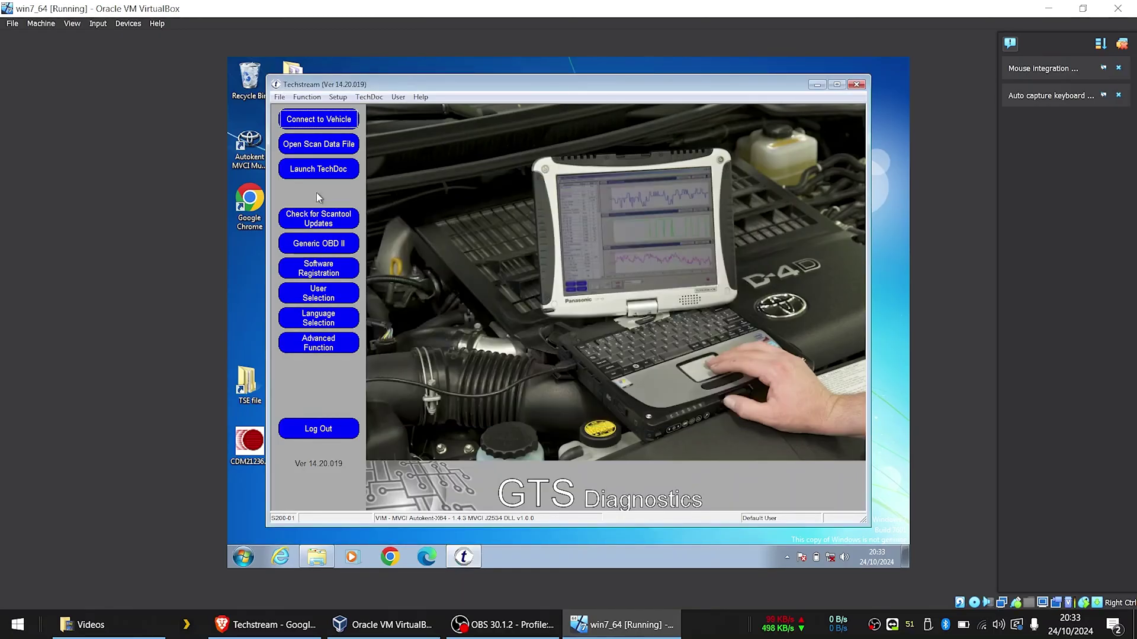
Step: Connect to the Land Cruiser as HDJ10_ with the 0208-0408 production option
click(328, 121)
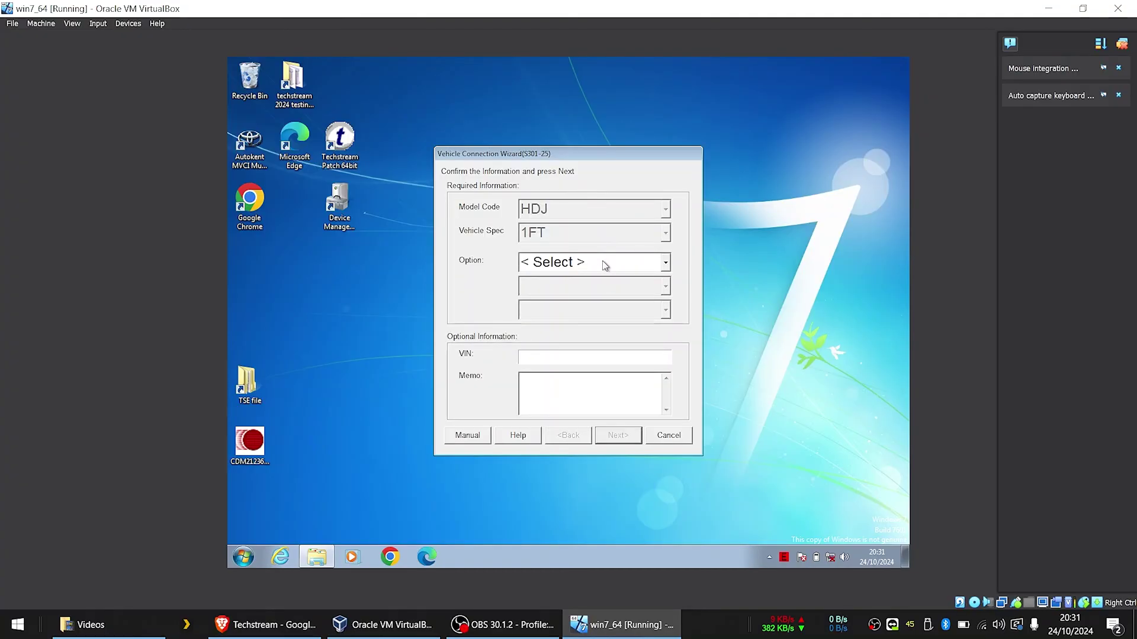
click(604, 265)
click(599, 286)
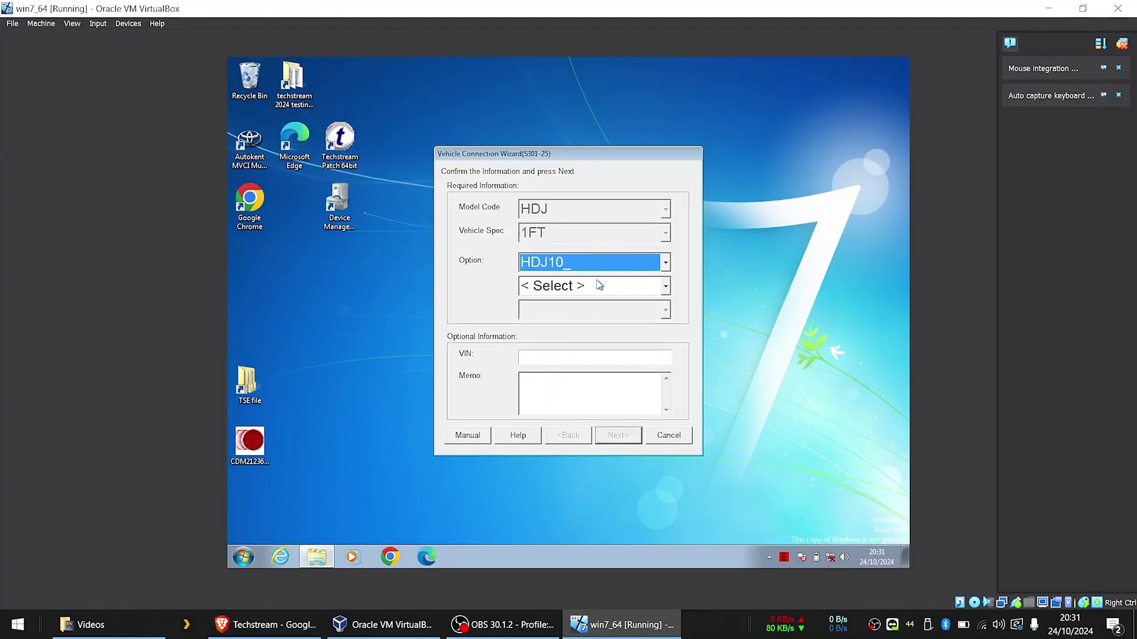
click(604, 287)
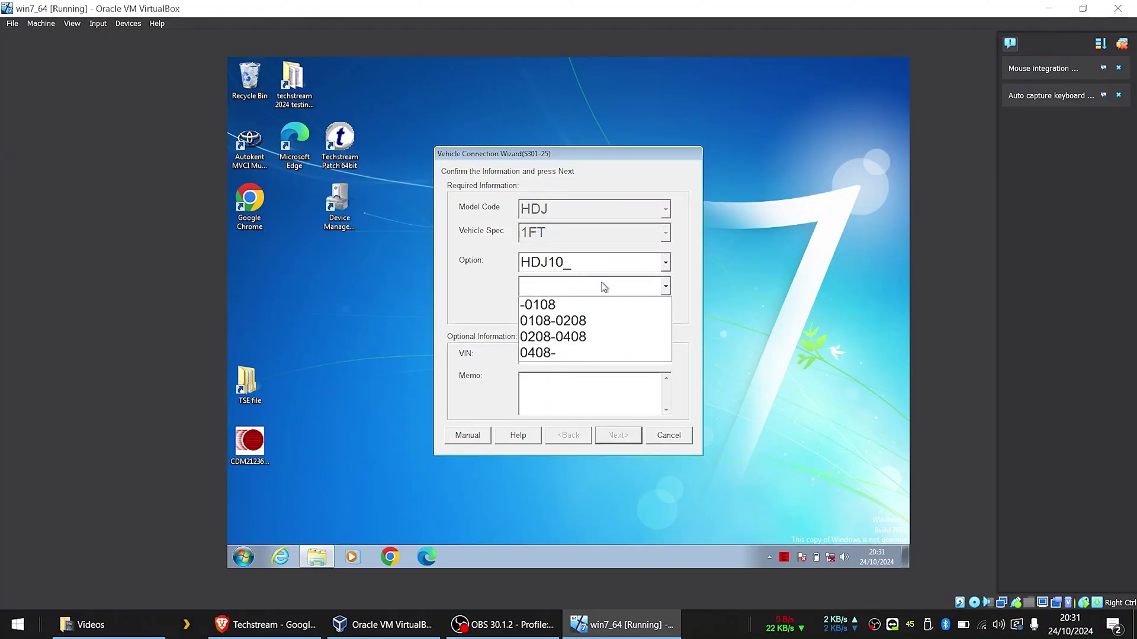
click(591, 336)
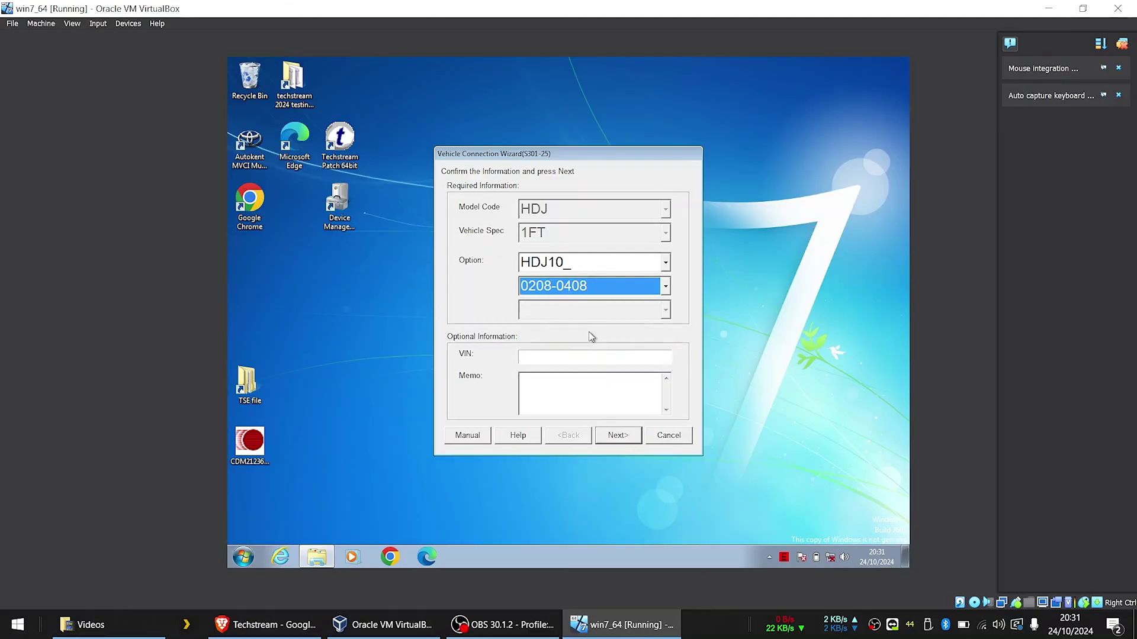
click(626, 437)
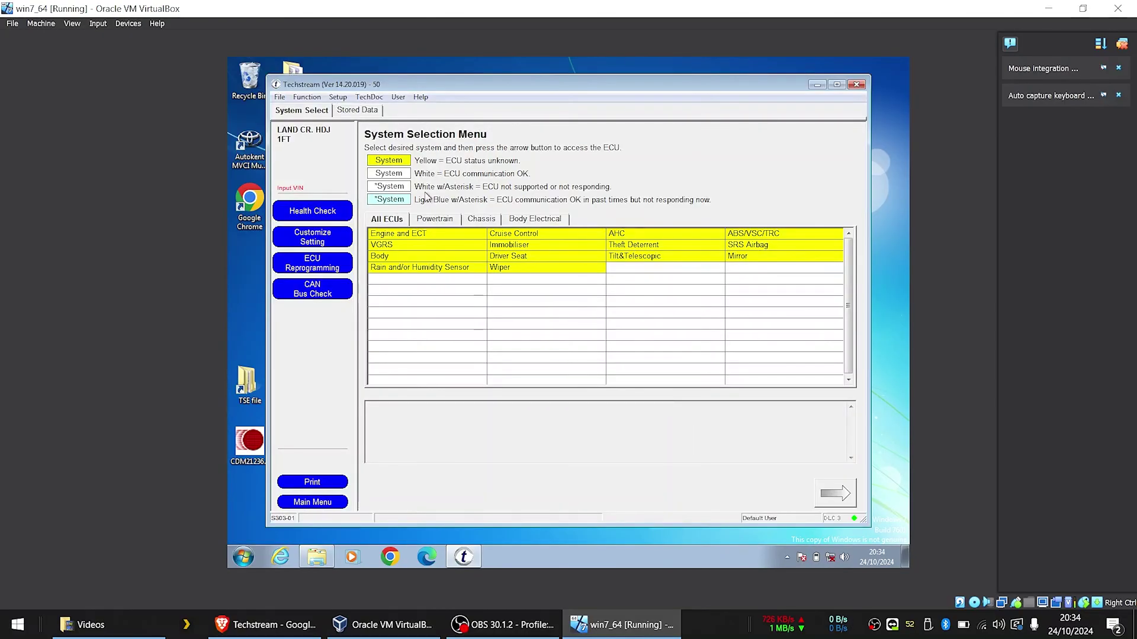
Step: Browse the Powertrain, Chassis and Body Electrical system lists, then open the AHC ECU from Chassis
click(439, 220)
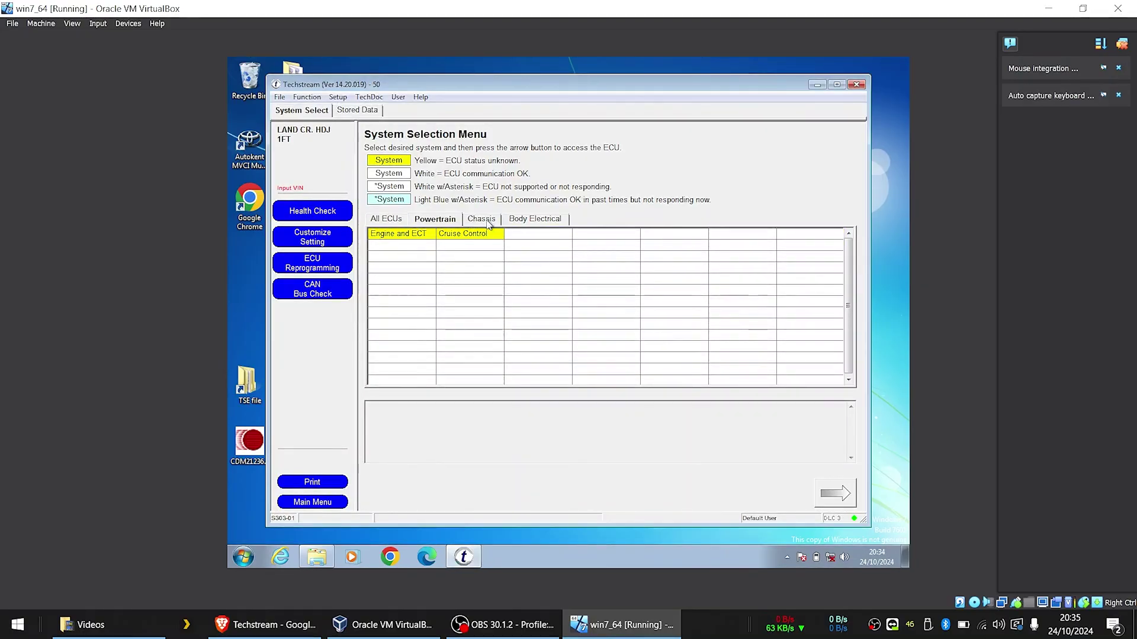
click(488, 221)
click(523, 222)
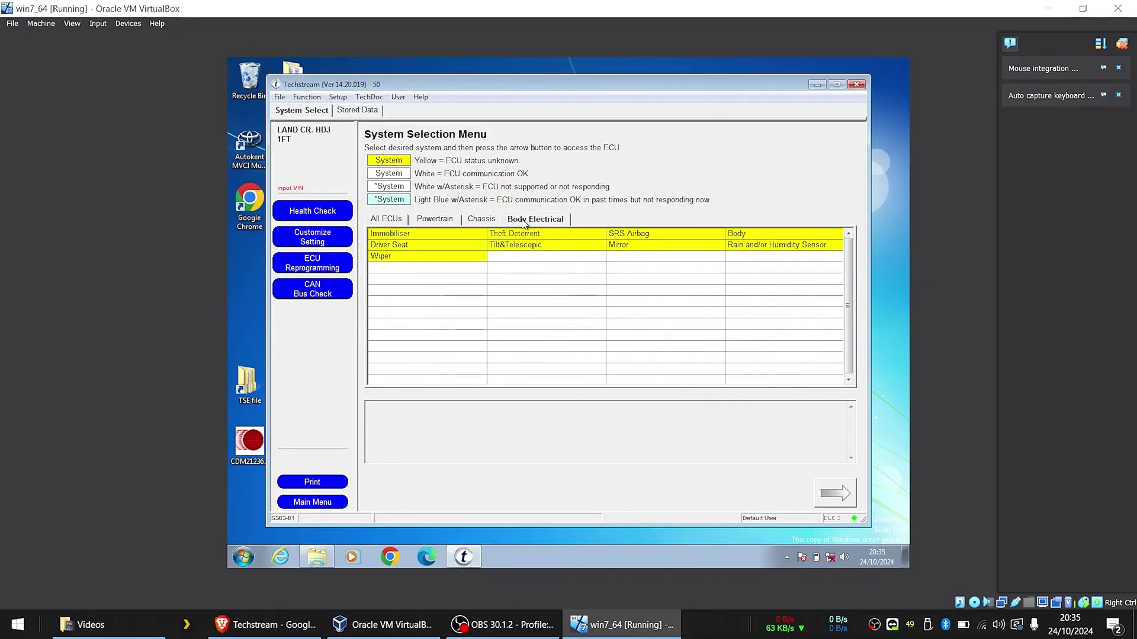
click(435, 221)
click(481, 224)
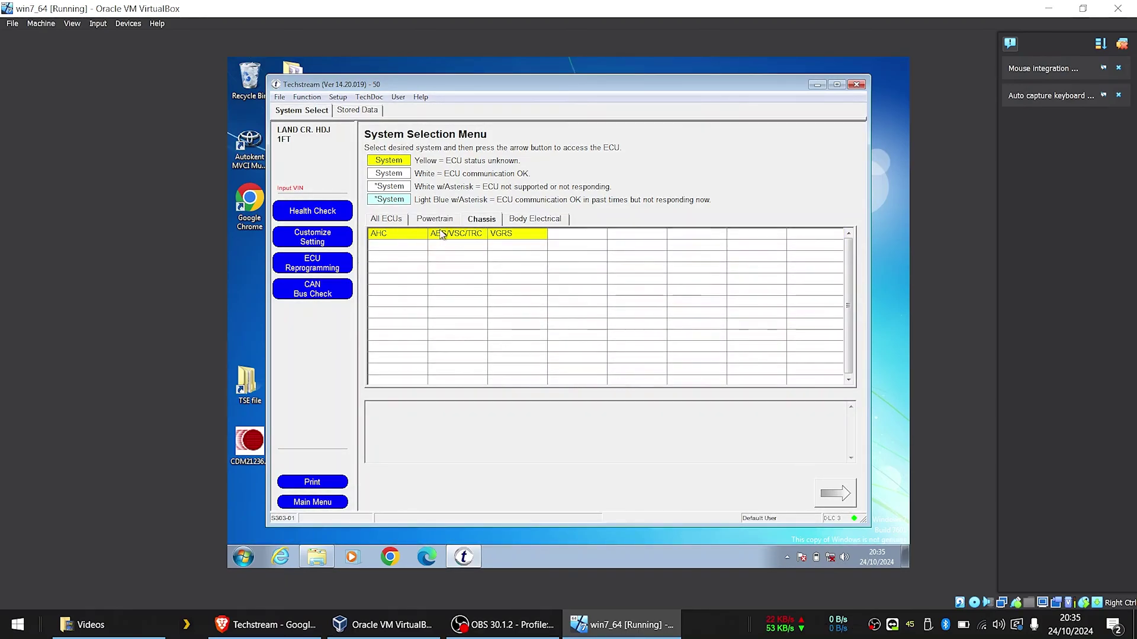
double_click(410, 238)
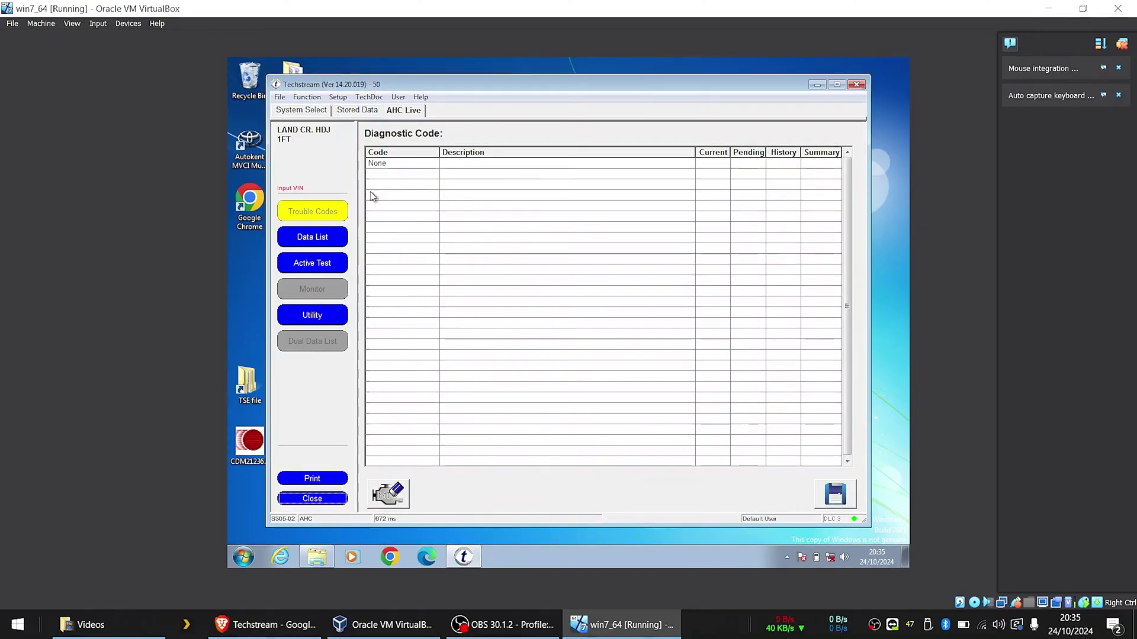
Step: Review the AHC height sensor, pressure and switch data list, then go back to System Select
click(321, 245)
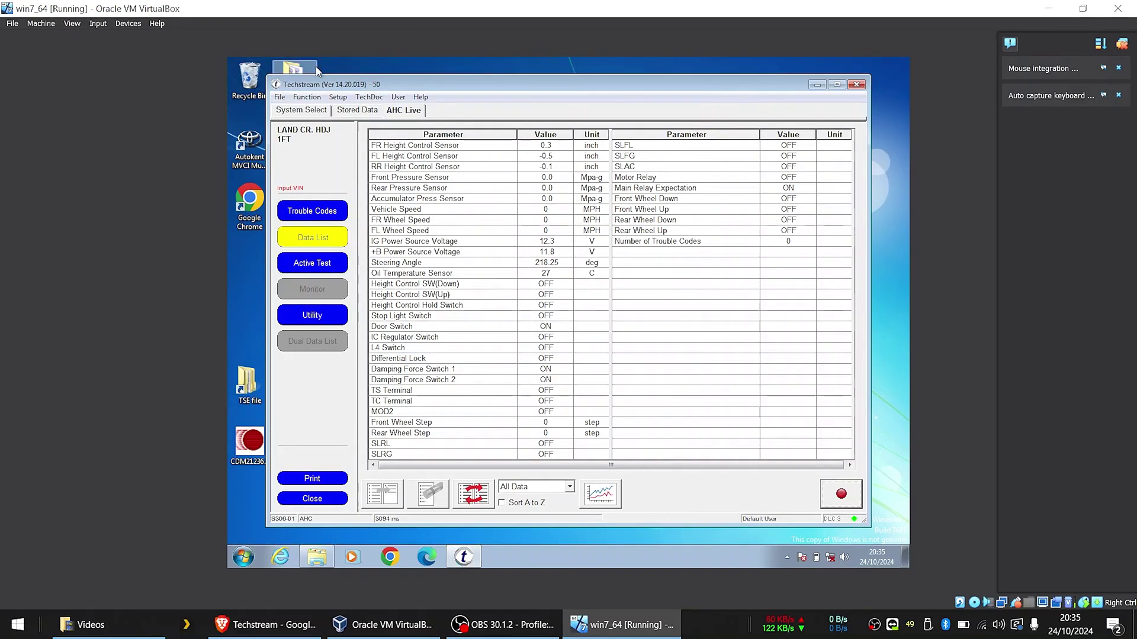
click(311, 112)
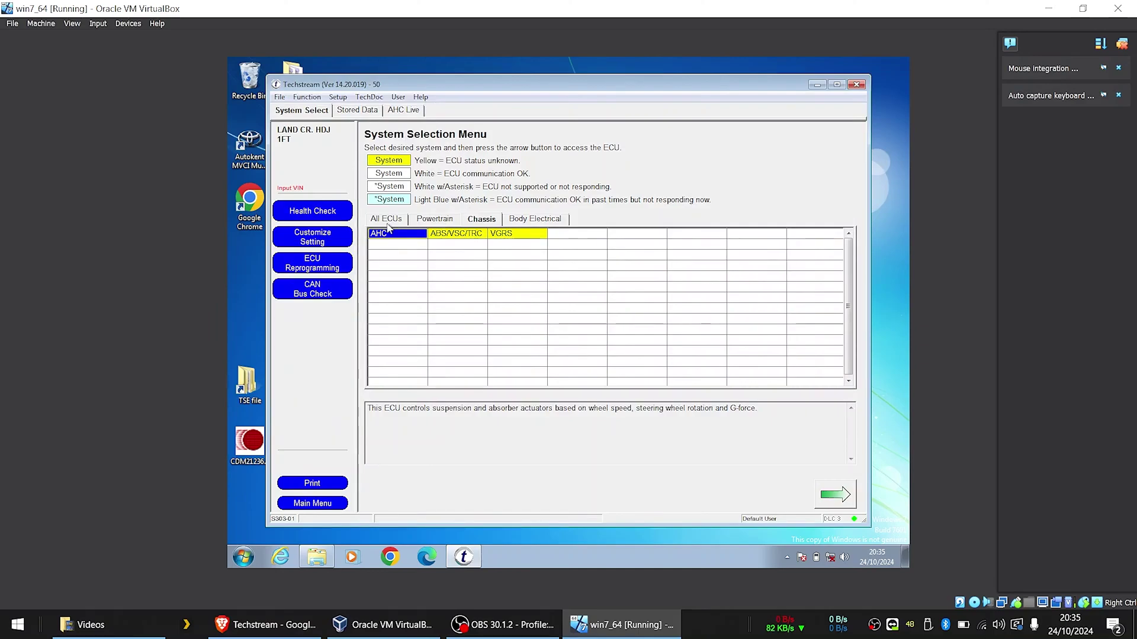
Step: Open the Engine and ECT ECU from the All ECUs list
click(392, 223)
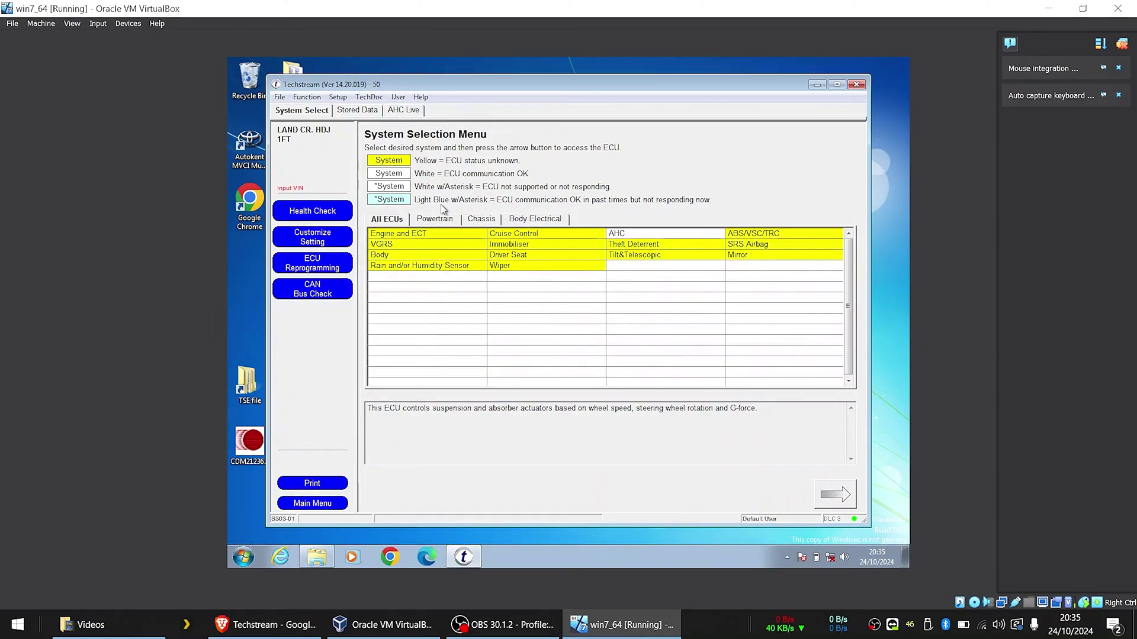
click(433, 234)
double_click(433, 234)
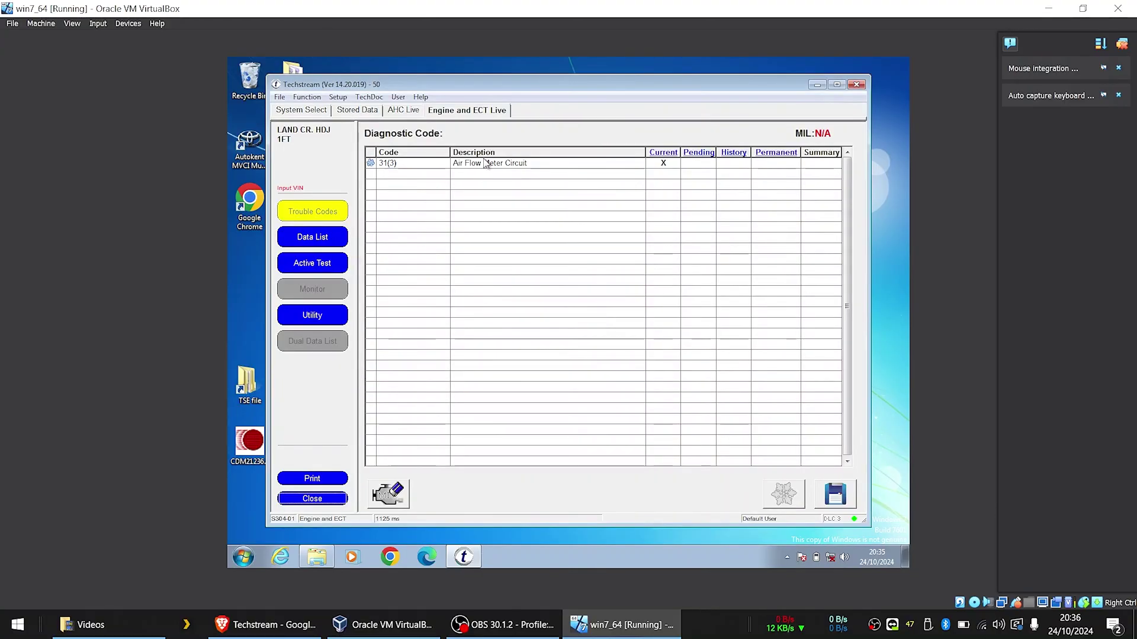
Step: Clear fault code 31(3) Air Flow Meter Circuit without storing data, then return to AHC live data
click(487, 165)
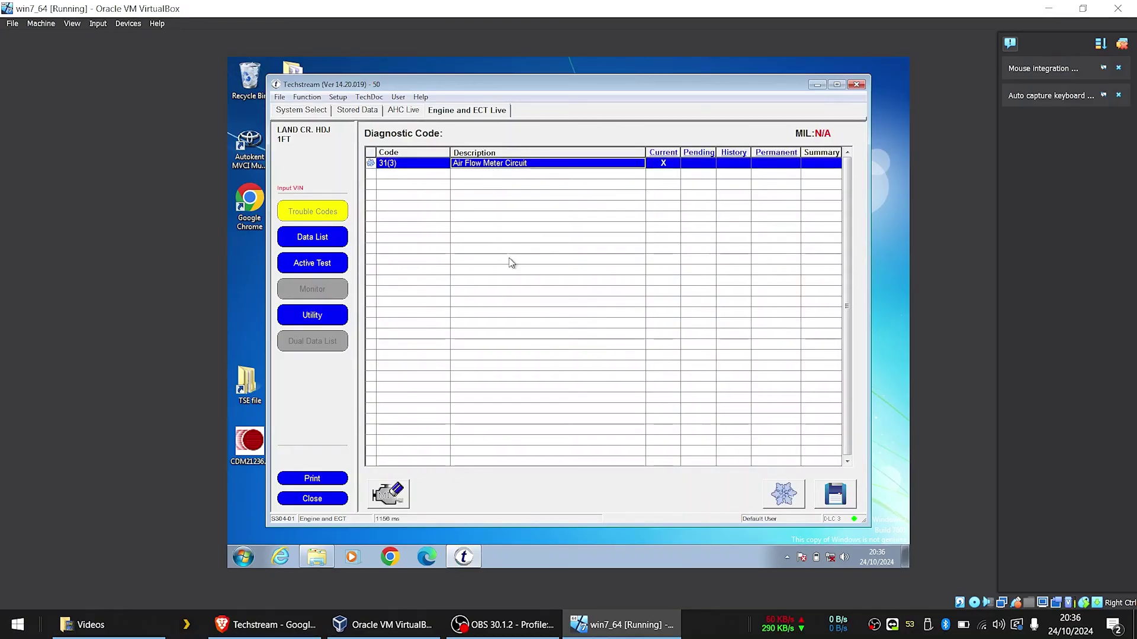
click(396, 501)
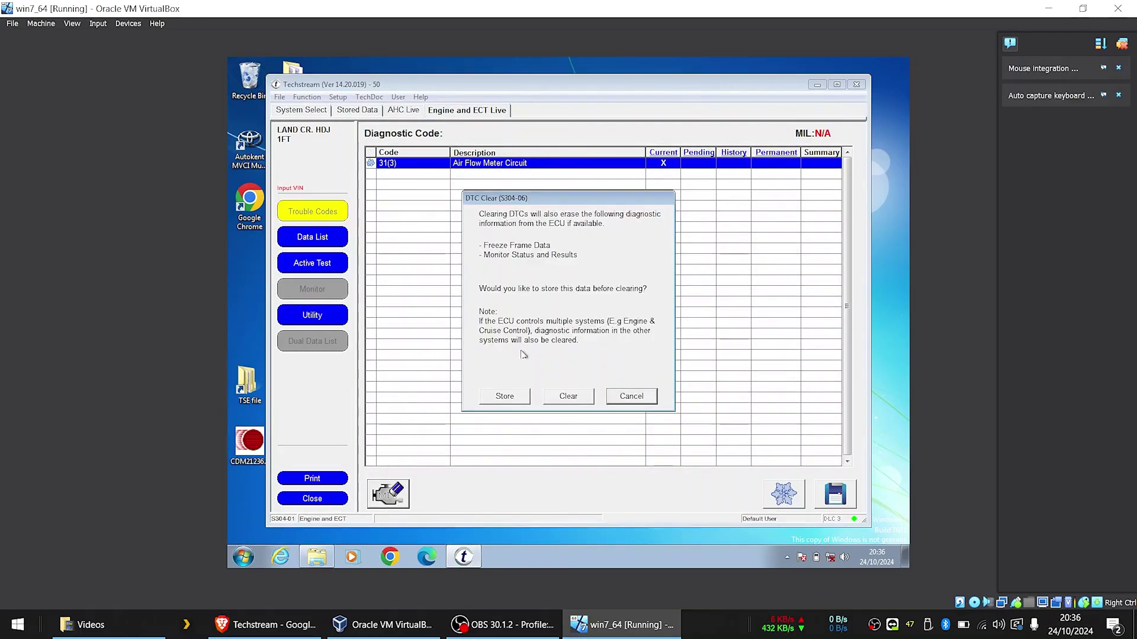
click(557, 396)
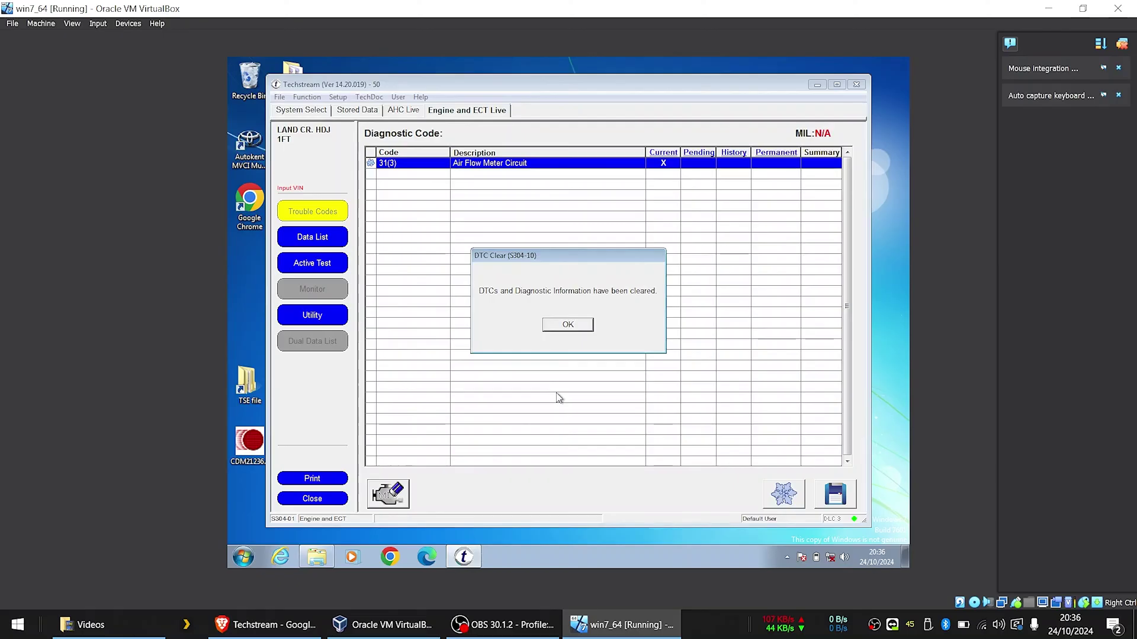
click(563, 327)
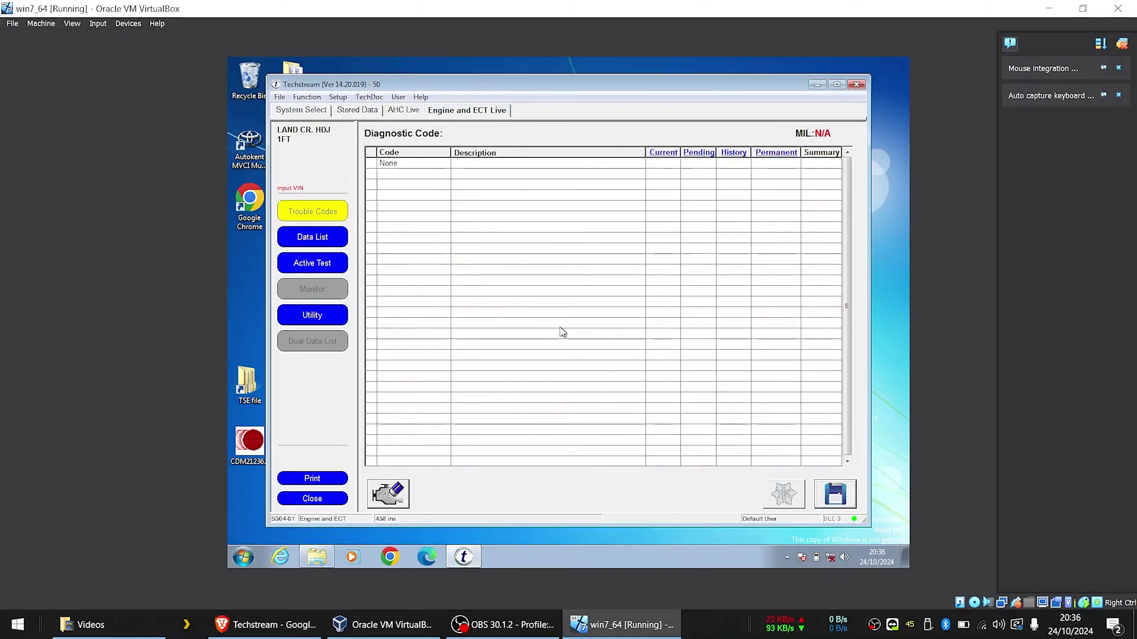
click(406, 112)
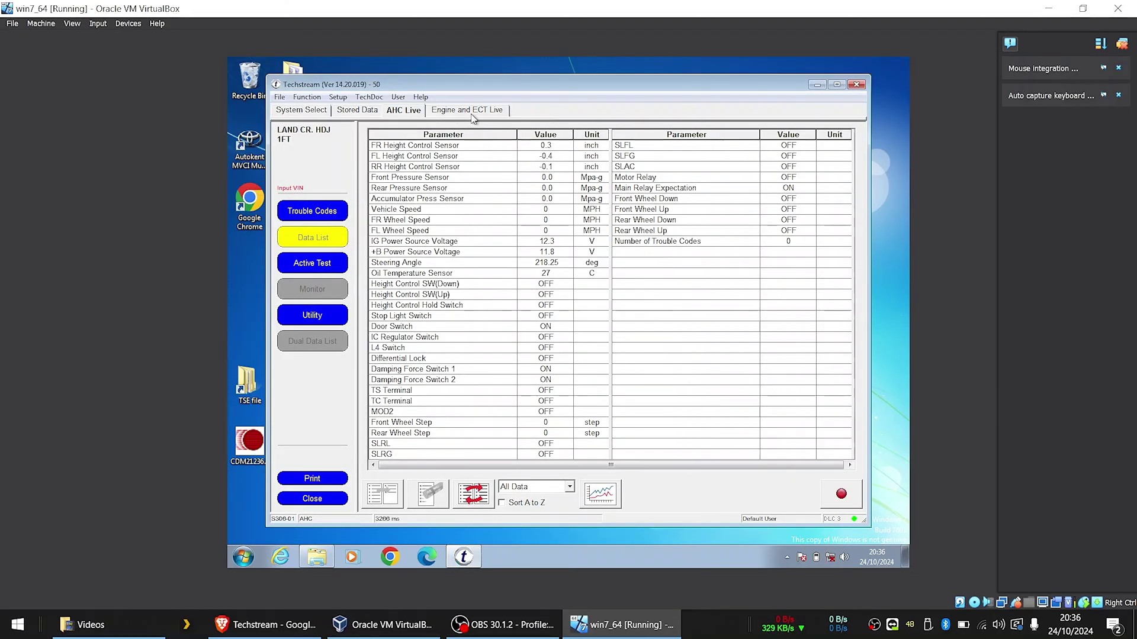
Step: Show the Engine and ECT live data list, retrying after the lost-communication error
click(474, 113)
click(445, 110)
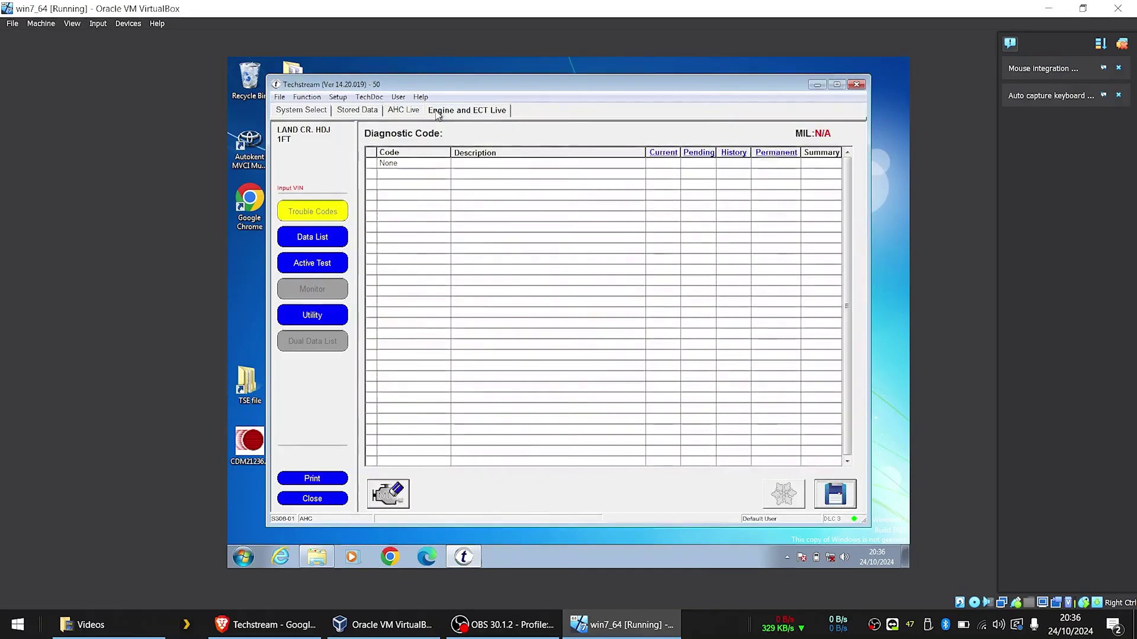
click(322, 243)
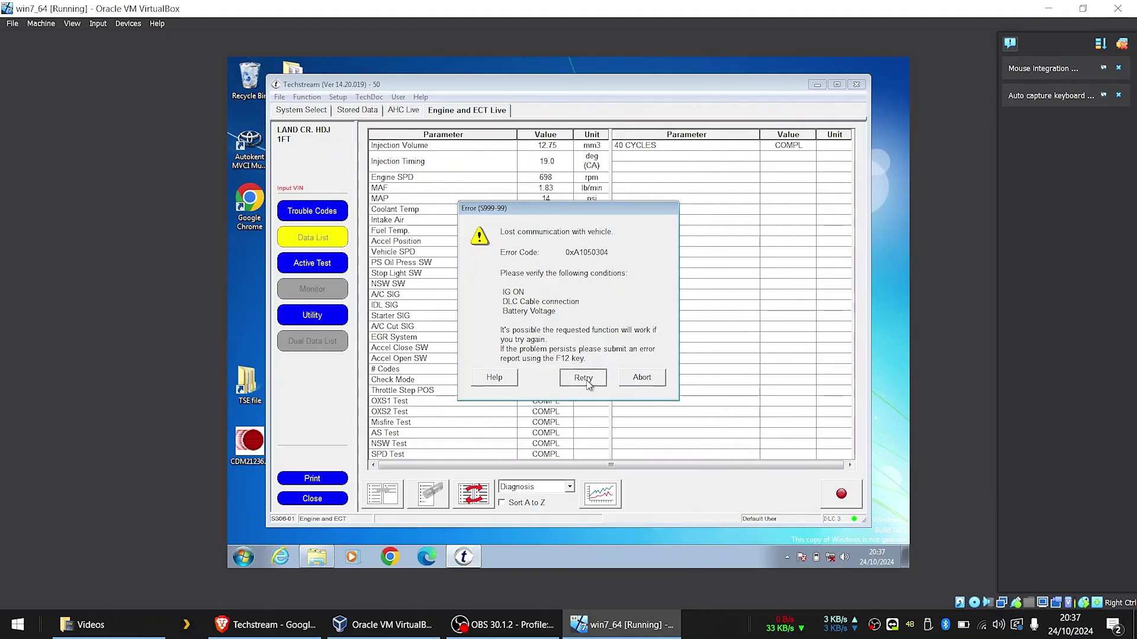
click(583, 378)
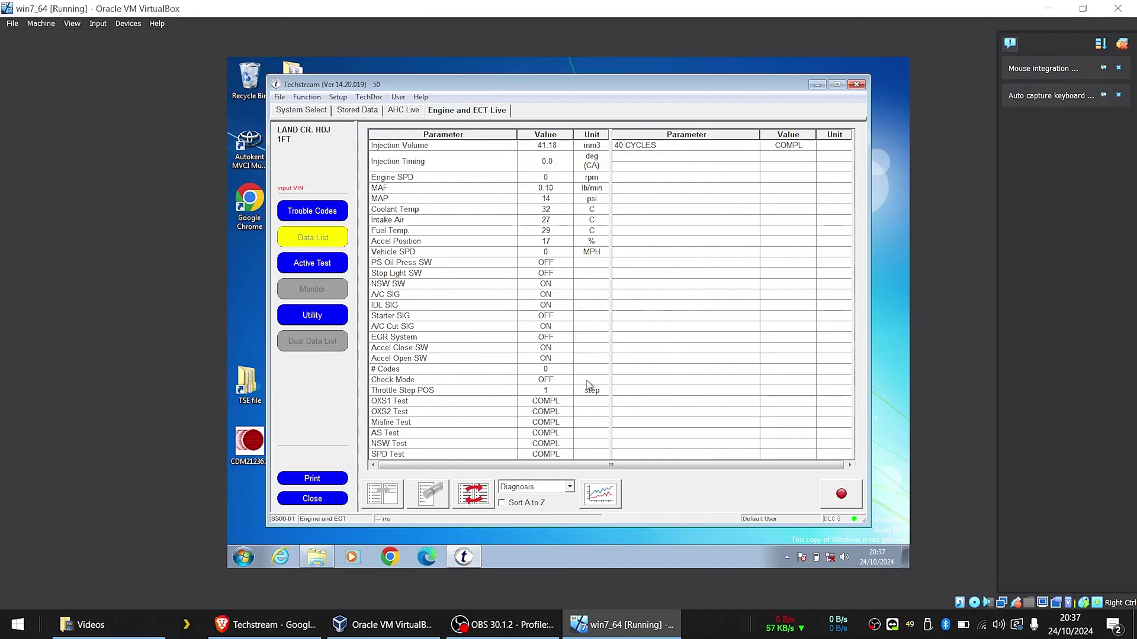
Step: Note the MAF reading, then exit Techstream, leaving the Windows 7 desktop
click(441, 188)
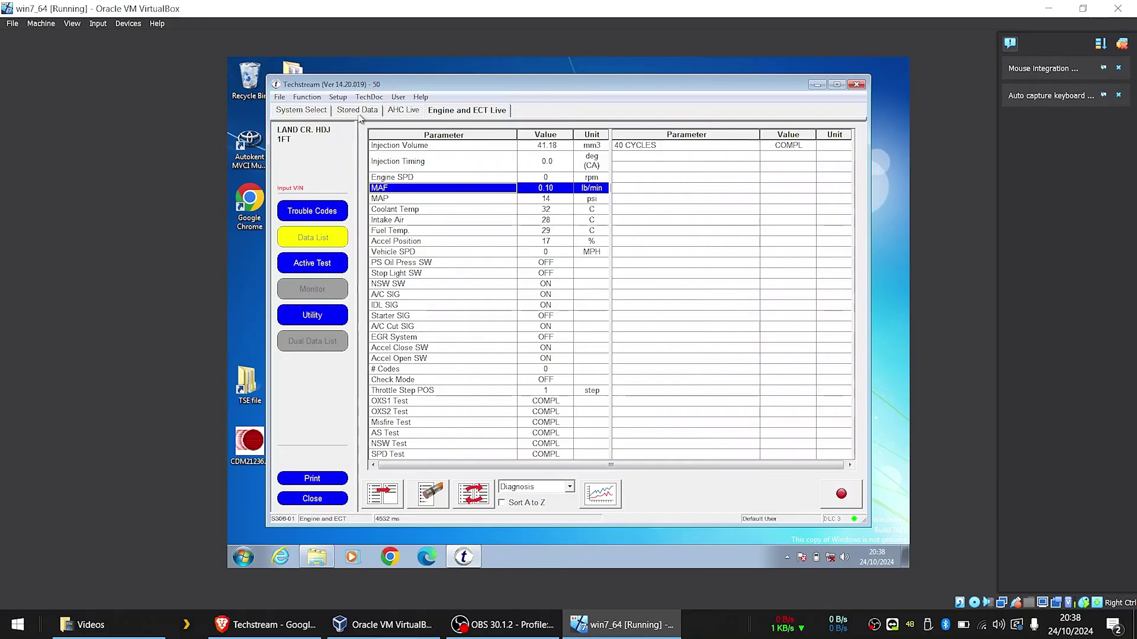
click(336, 97)
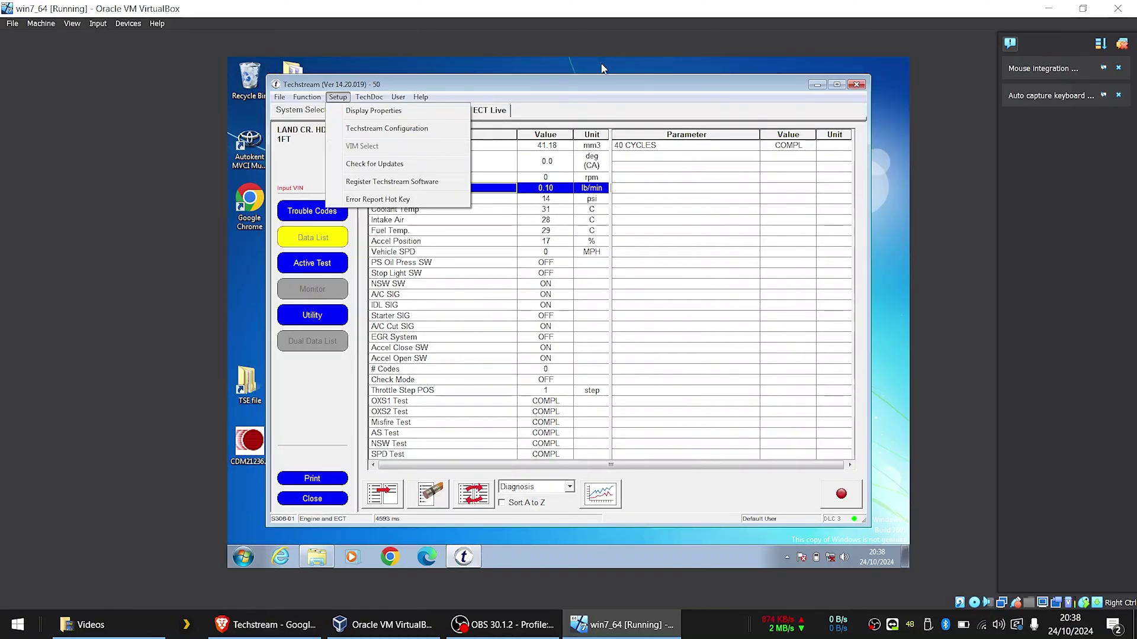
click(602, 97)
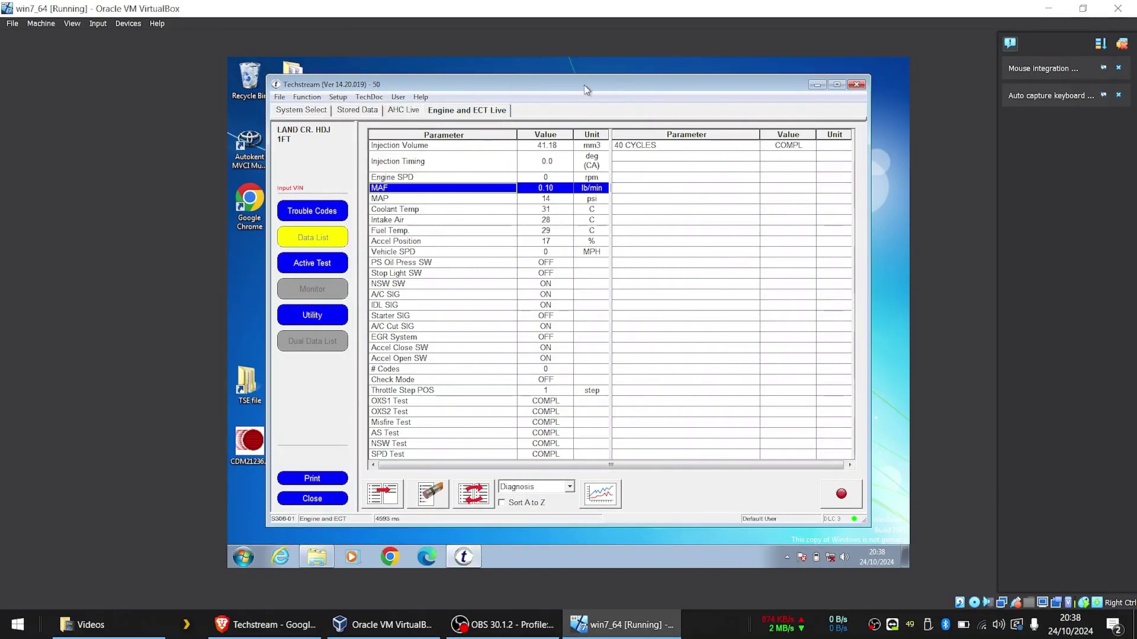
click(857, 84)
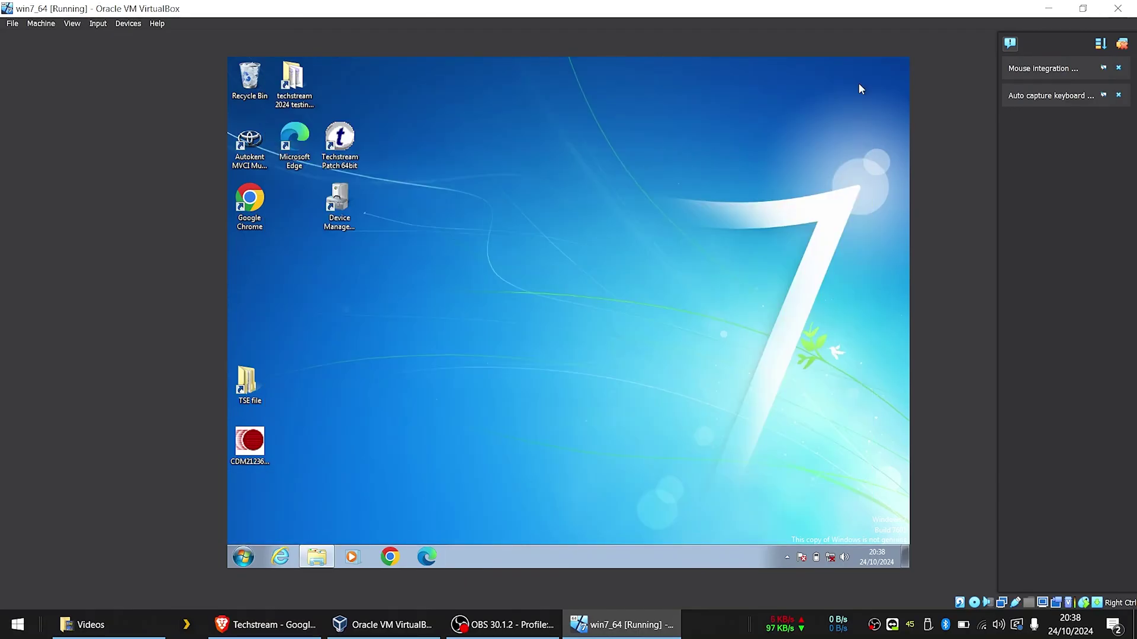